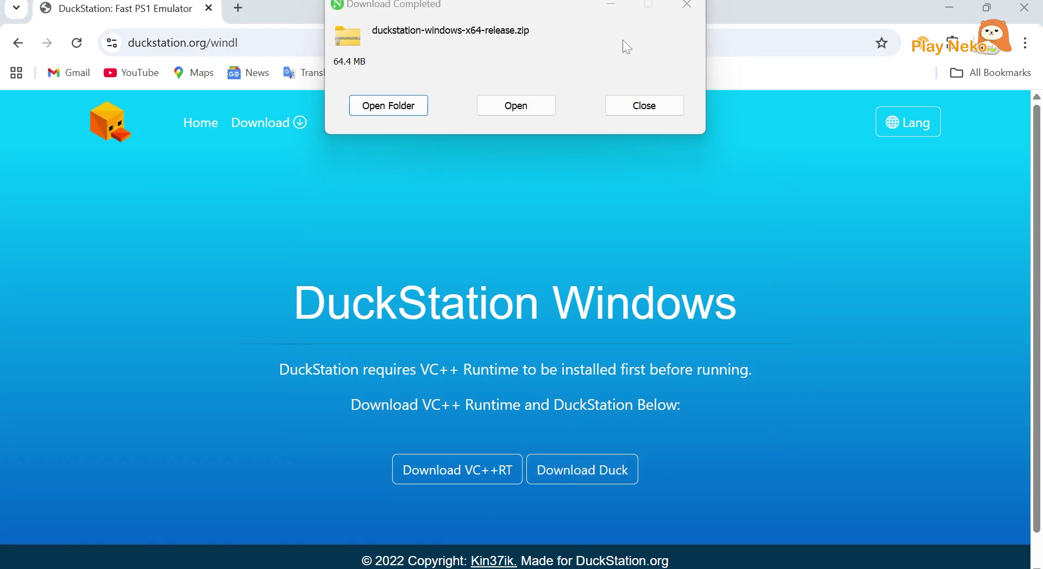
# - Dismiss the completed DuckStation download notice and download the VC++ Runtime from the DuckStation Windows page
pyautogui.click(685, 7)
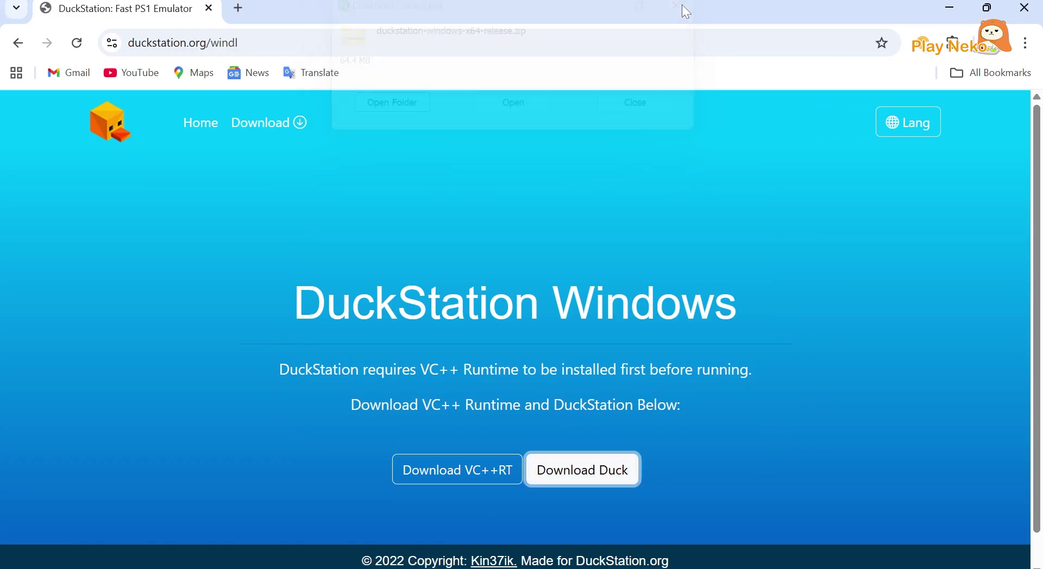
pyautogui.click(448, 477)
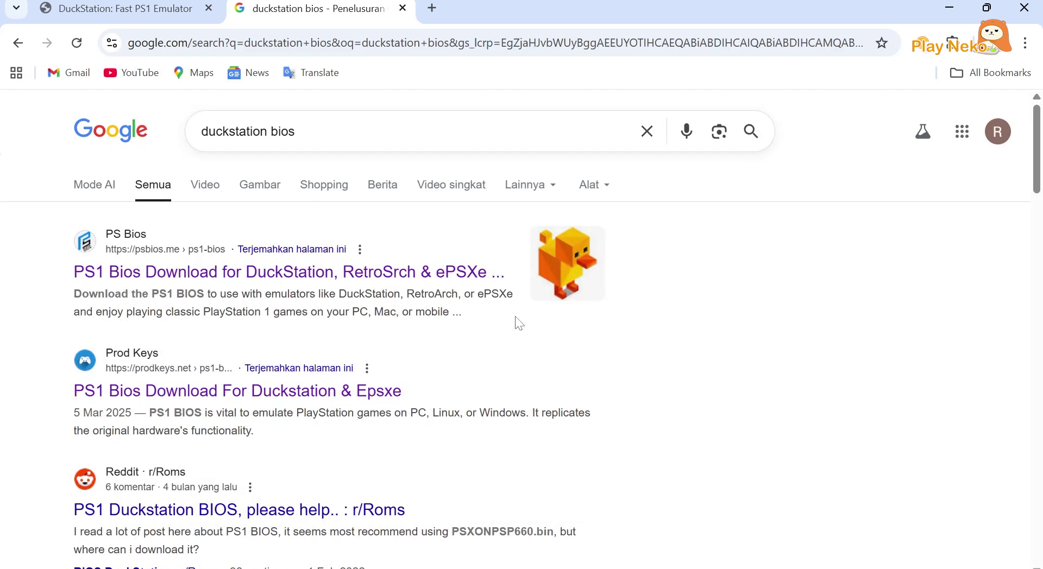
# - Open the Prod Keys search result for the PS1 BIOS and download the BIOS archive from that page
pyautogui.click(156, 391)
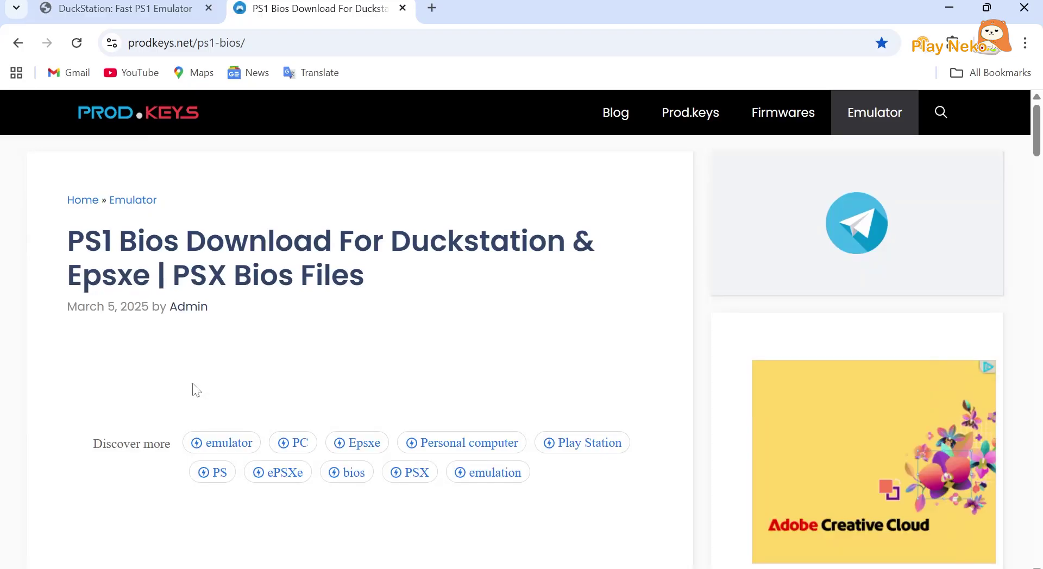
pyautogui.scroll(-1, 193, 389)
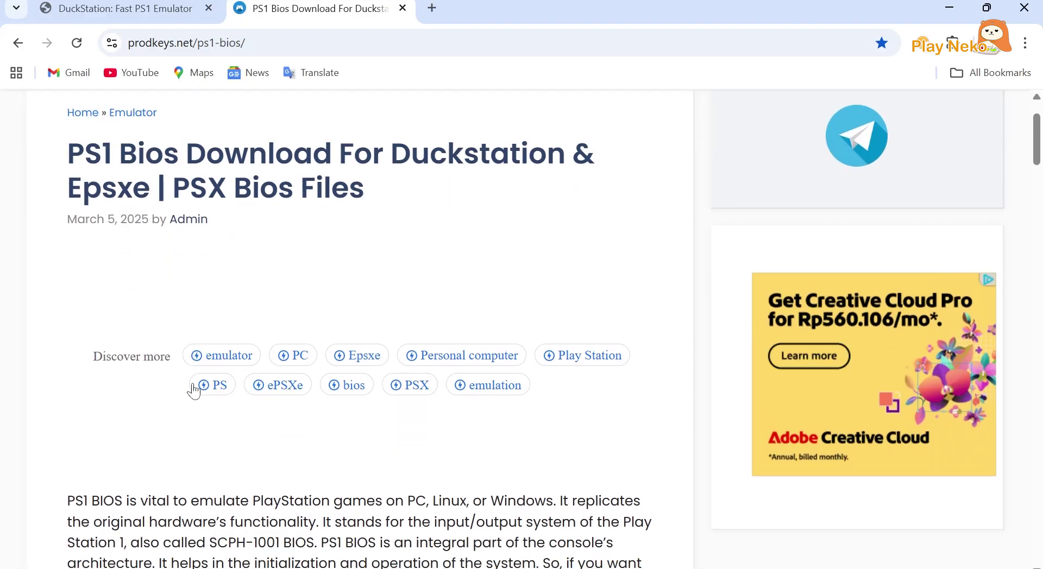
pyautogui.scroll(-3, 194, 390)
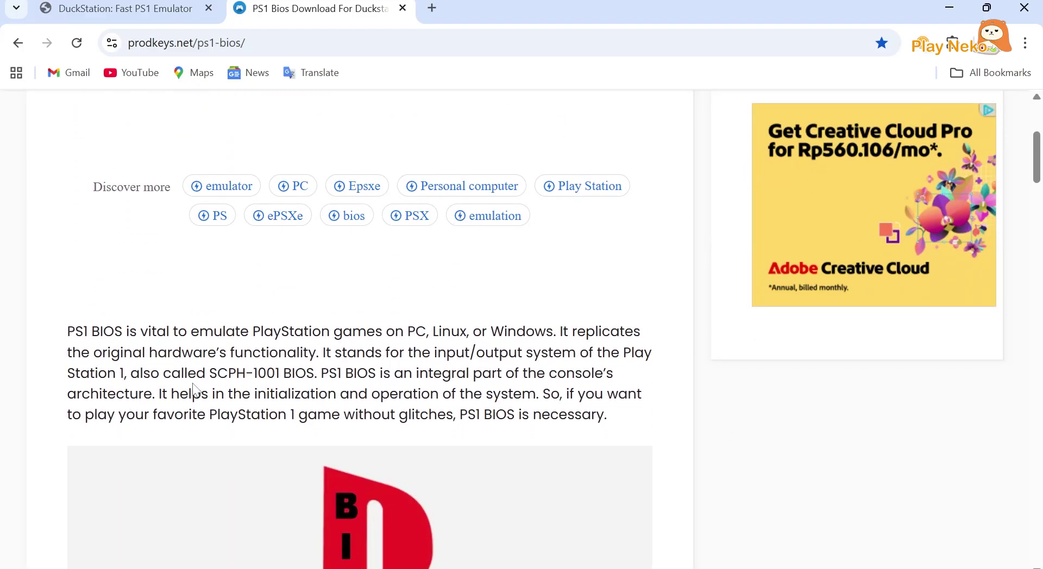
pyautogui.scroll(-8, 194, 388)
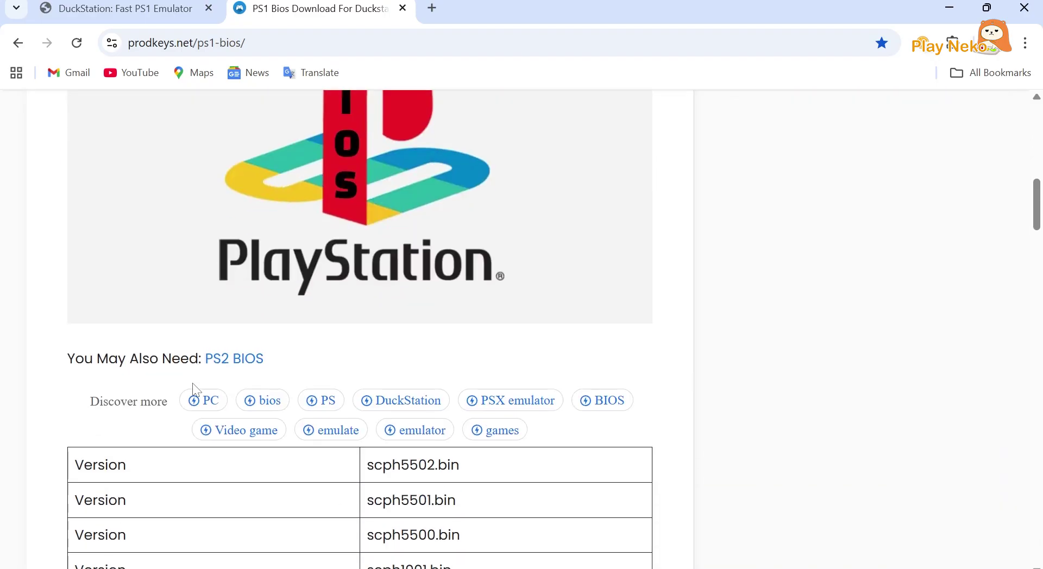
pyautogui.scroll(-4, 193, 388)
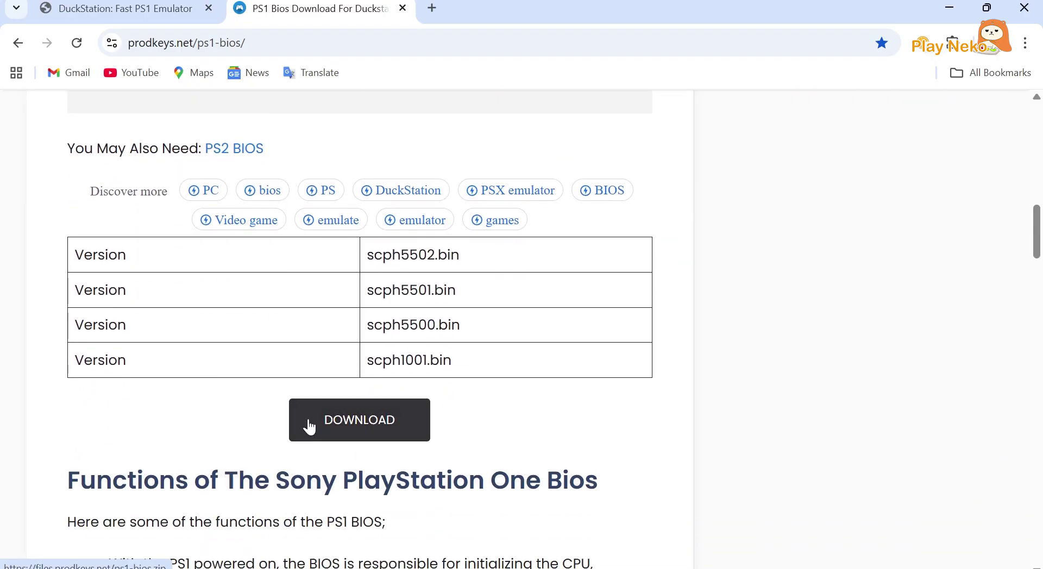
pyautogui.click(318, 427)
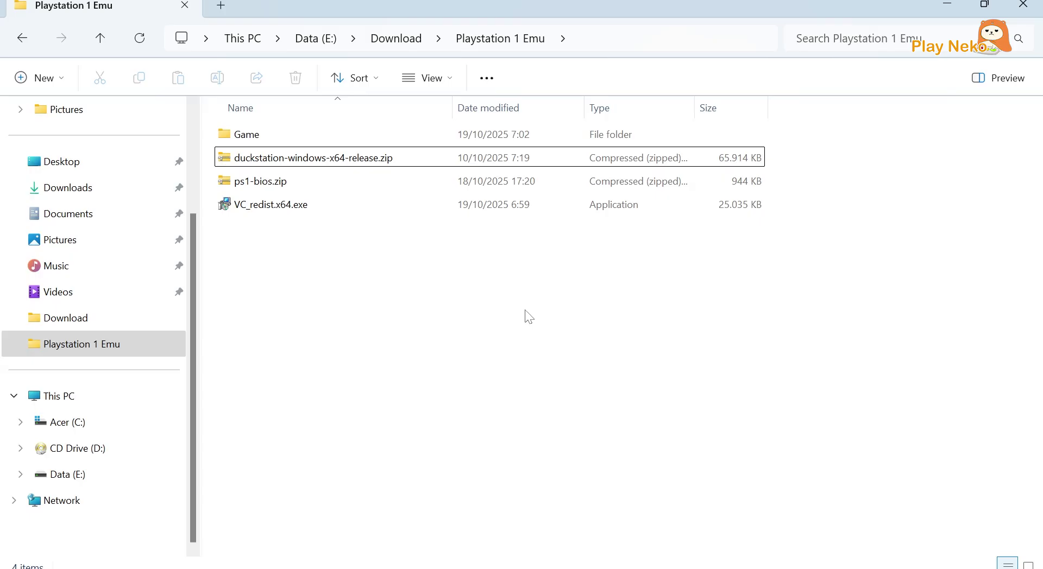
# - Extract duckstation-windows-x64-release.zip with WinRAR into its own folder inside Playstation 1 Emu
pyautogui.click(341, 161)
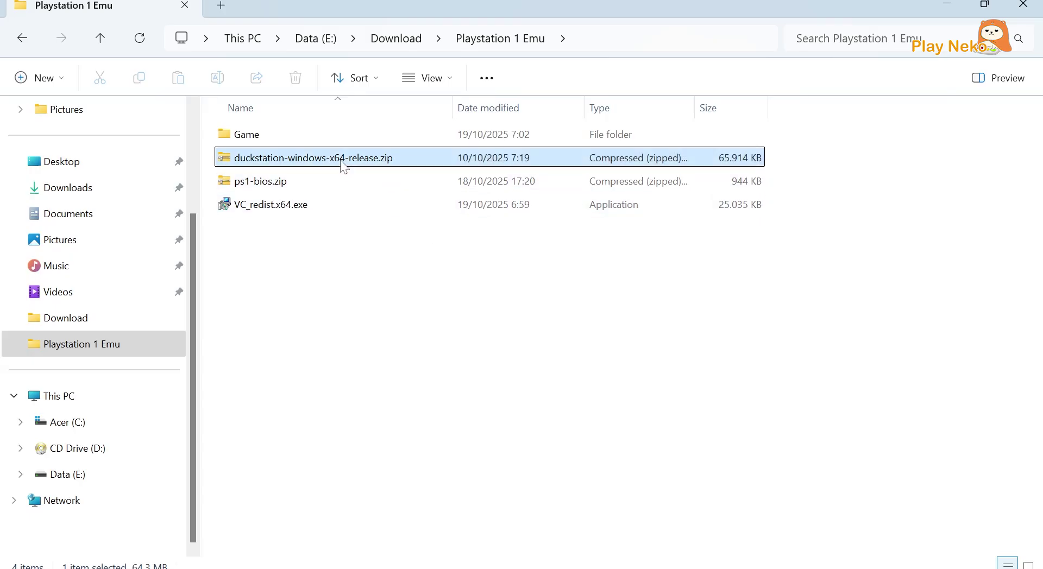
pyautogui.rightClick(342, 166)
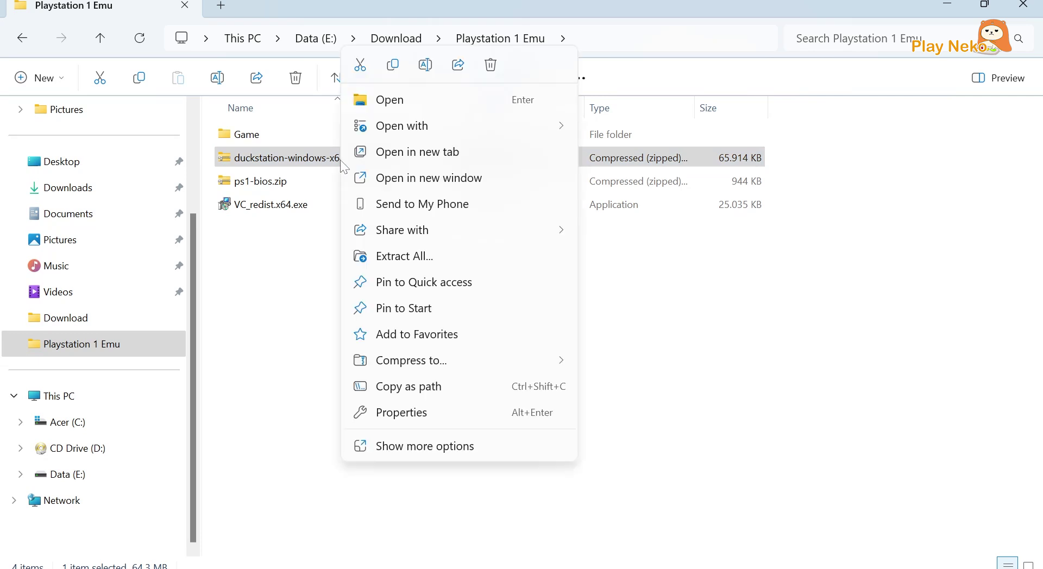
pyautogui.click(481, 447)
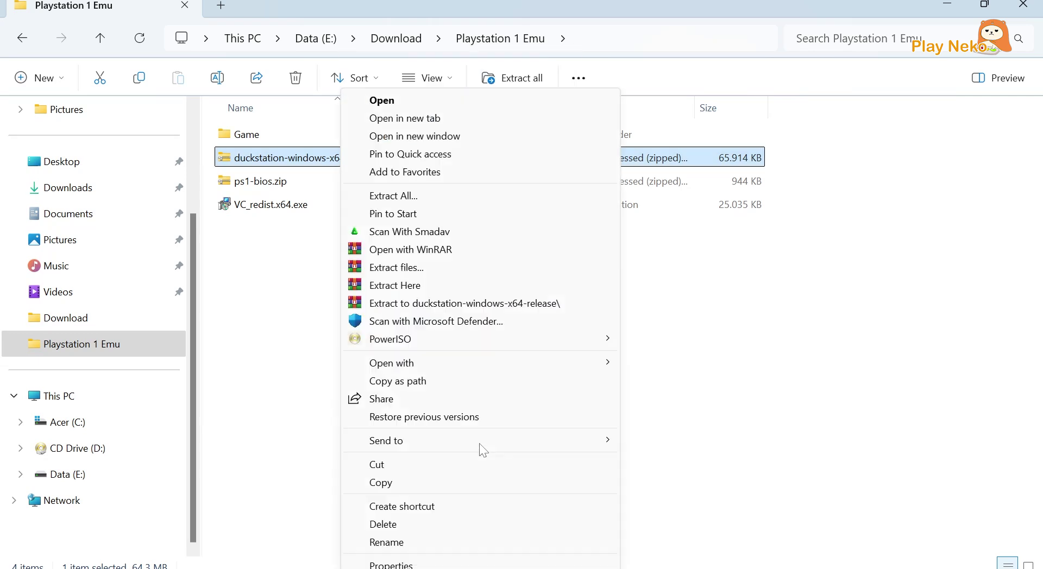
pyautogui.click(375, 268)
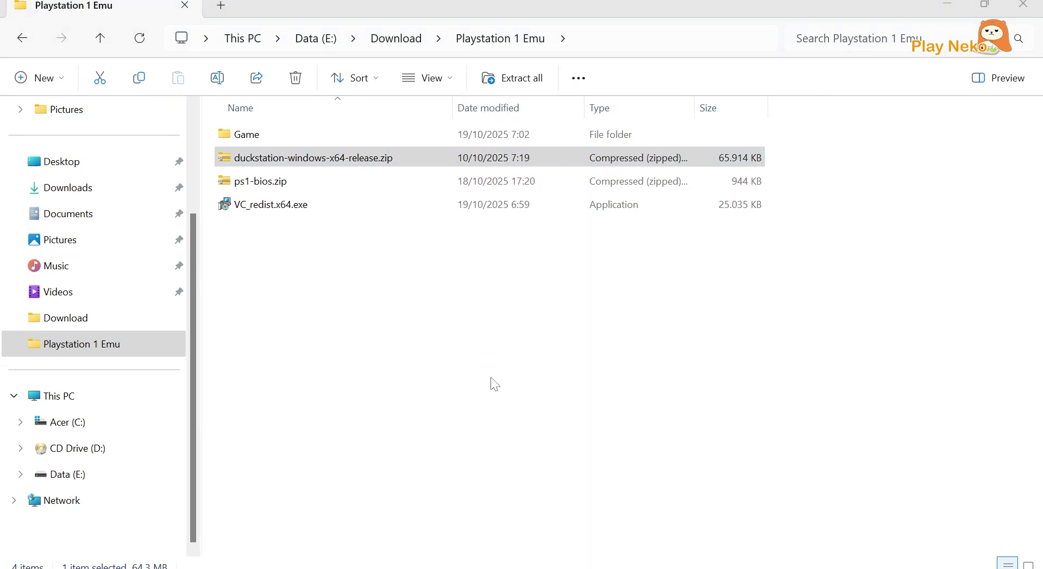
pyautogui.press('Return')
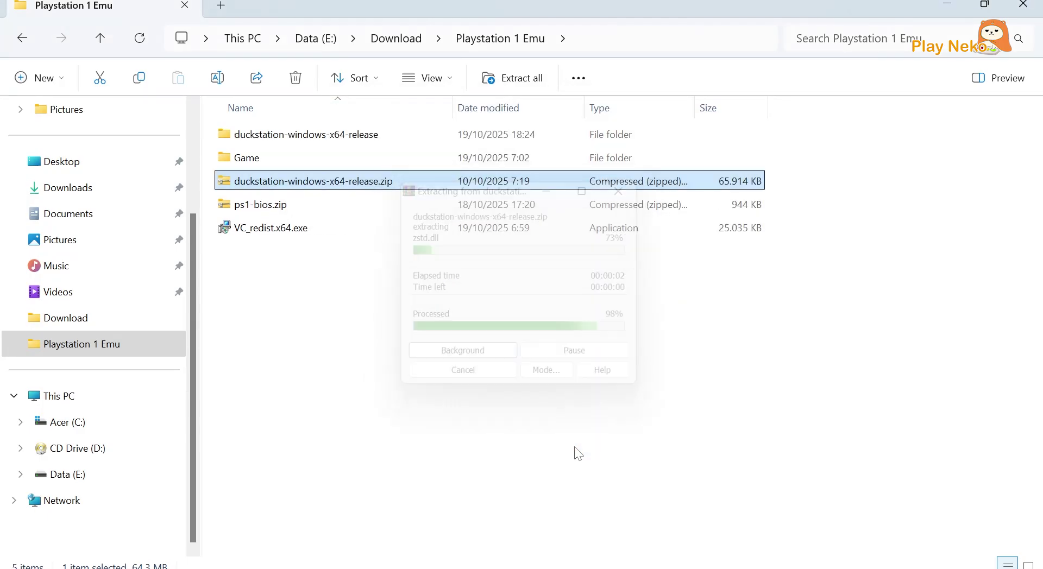
pyautogui.click(398, 371)
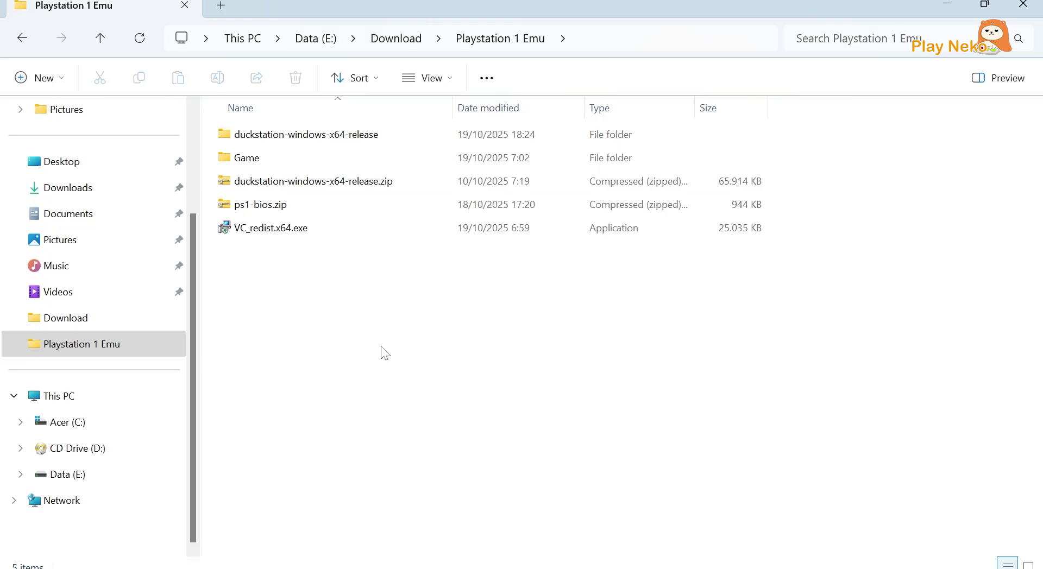
# - Extract ps1-bios.zip with WinRAR to E:\Download\Playstation 1 Emu\ps1-bios, keeping the default extraction options
pyautogui.click(273, 205)
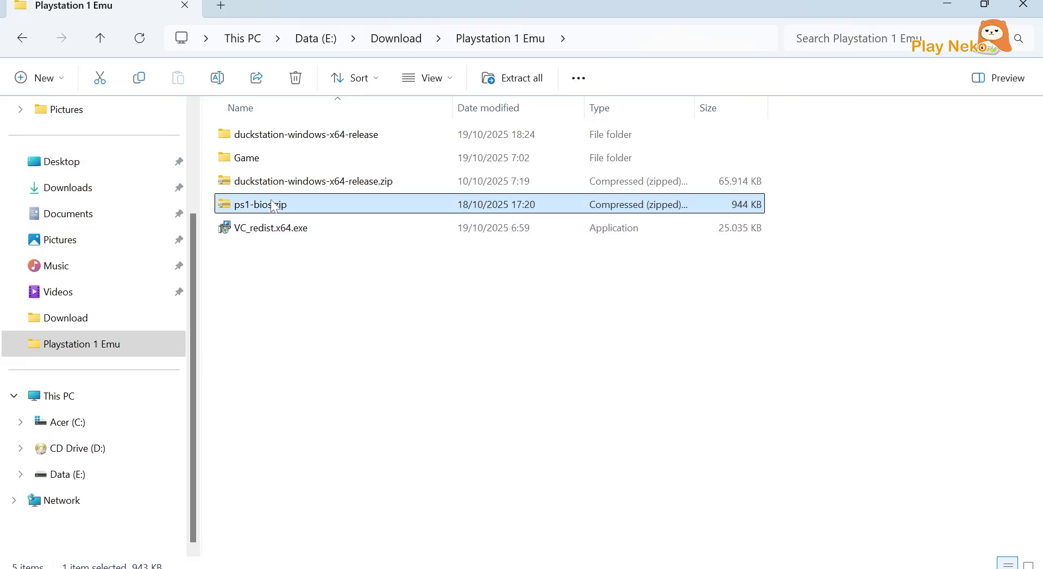
pyautogui.rightClick(272, 205)
pyautogui.click(354, 445)
pyautogui.click(328, 267)
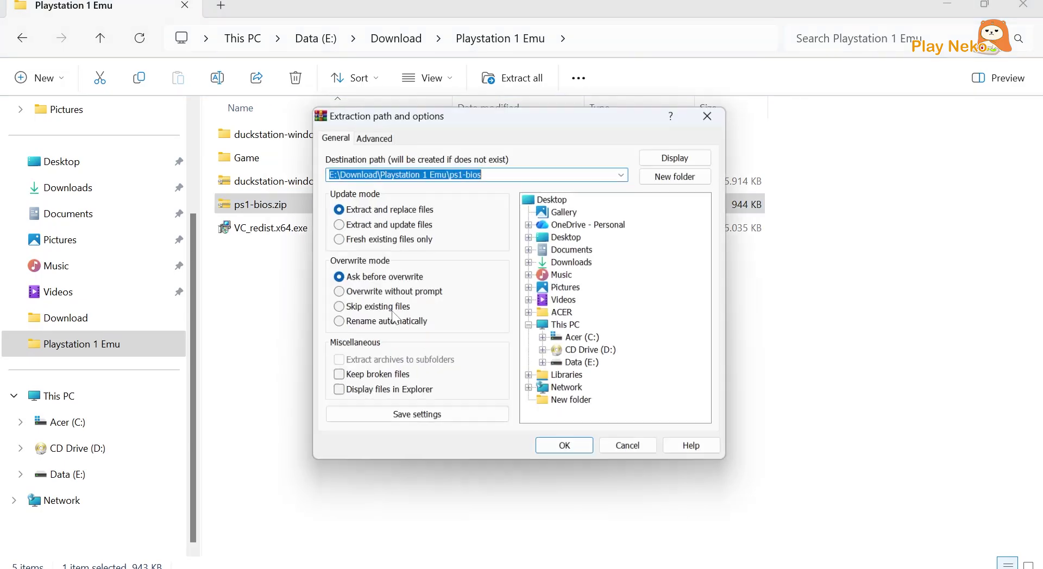
pyautogui.click(578, 458)
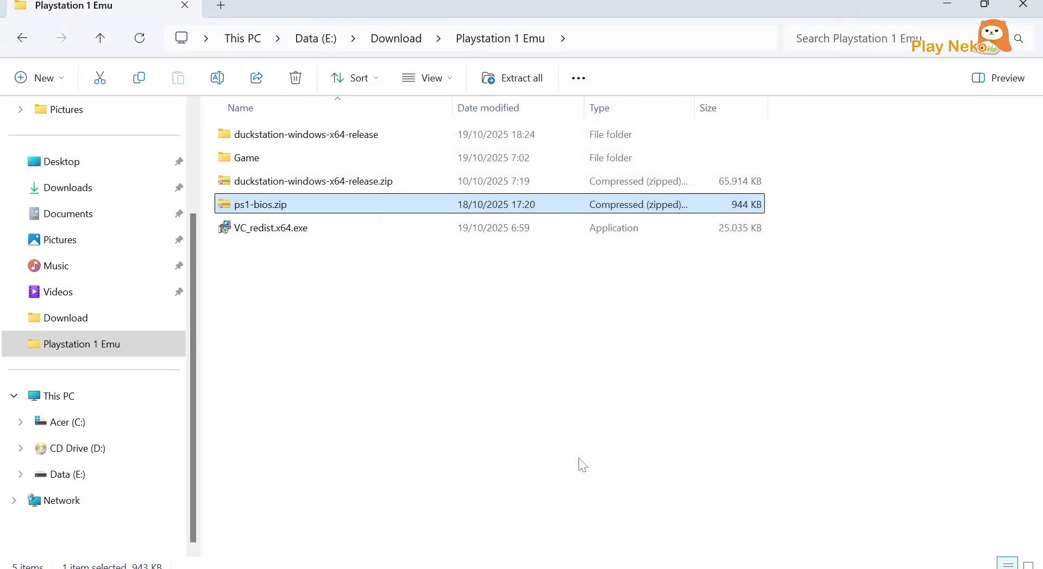
pyautogui.click(440, 397)
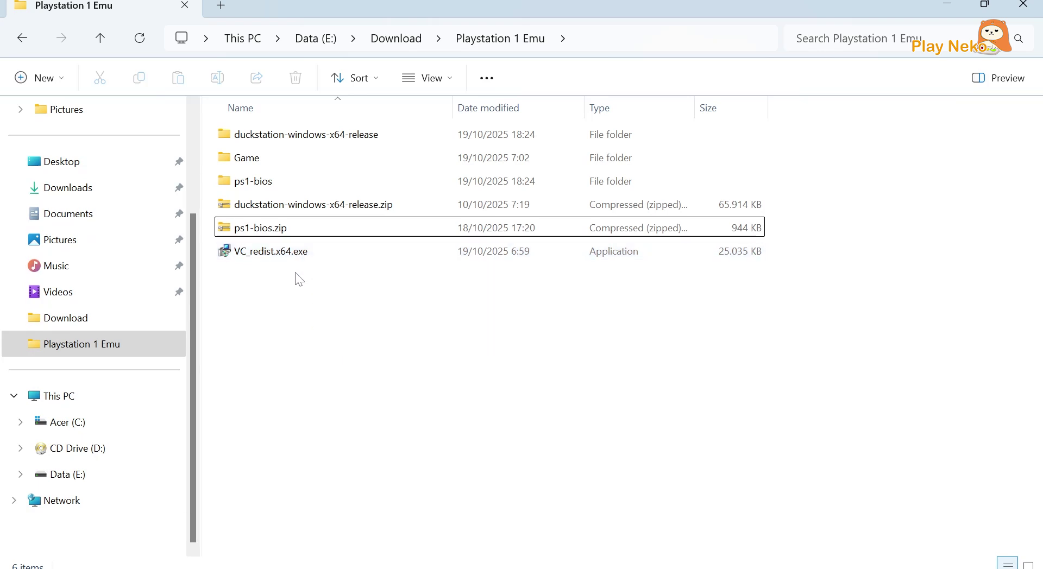
# - Launch duckstation-qt-x64-ReleaseLTCG.exe from the extracted duckstation-windows-x64-release folder
pyautogui.press('F5')
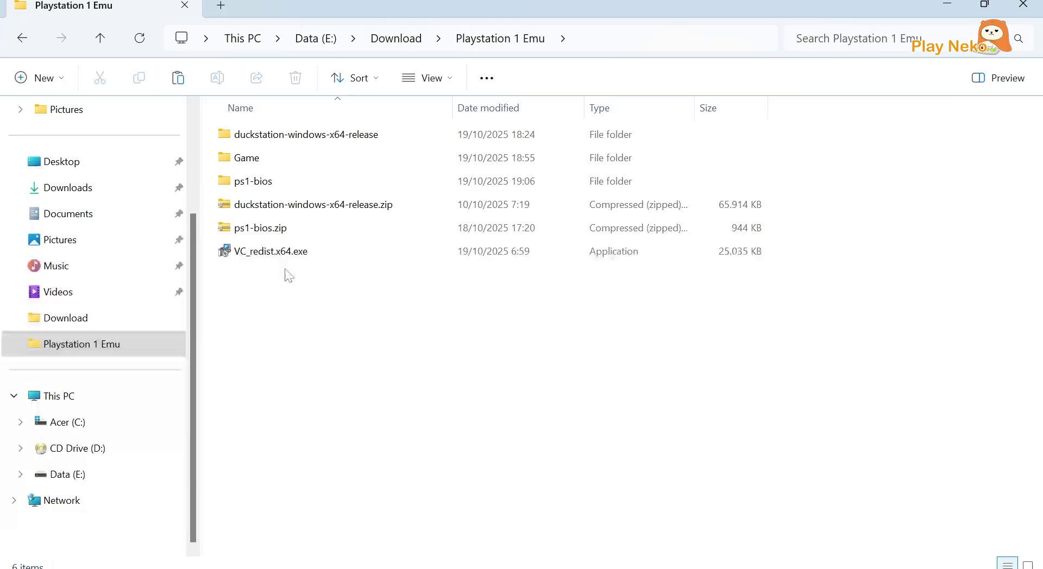
pyautogui.doubleClick(269, 145)
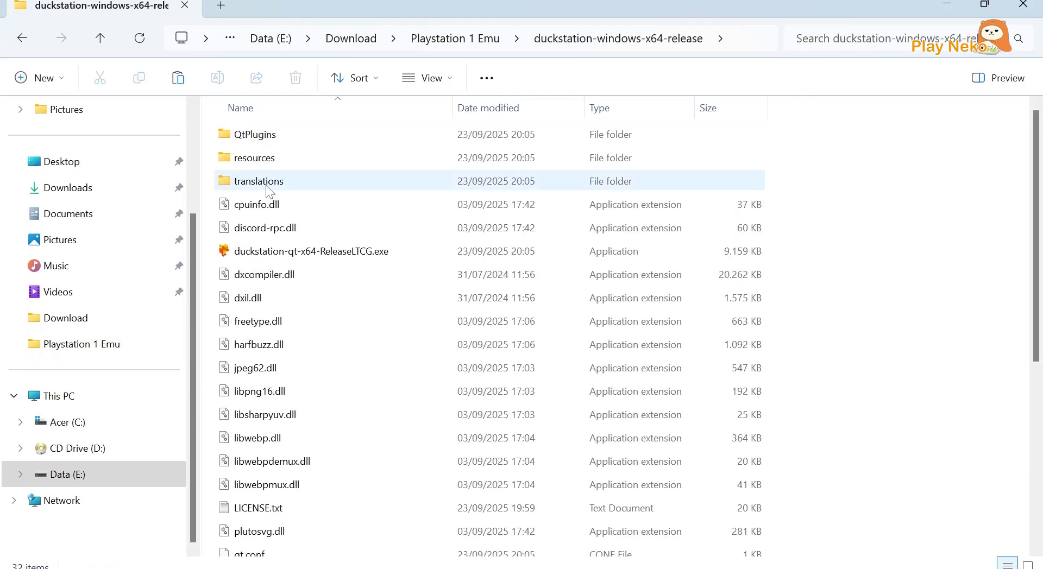
pyautogui.doubleClick(281, 252)
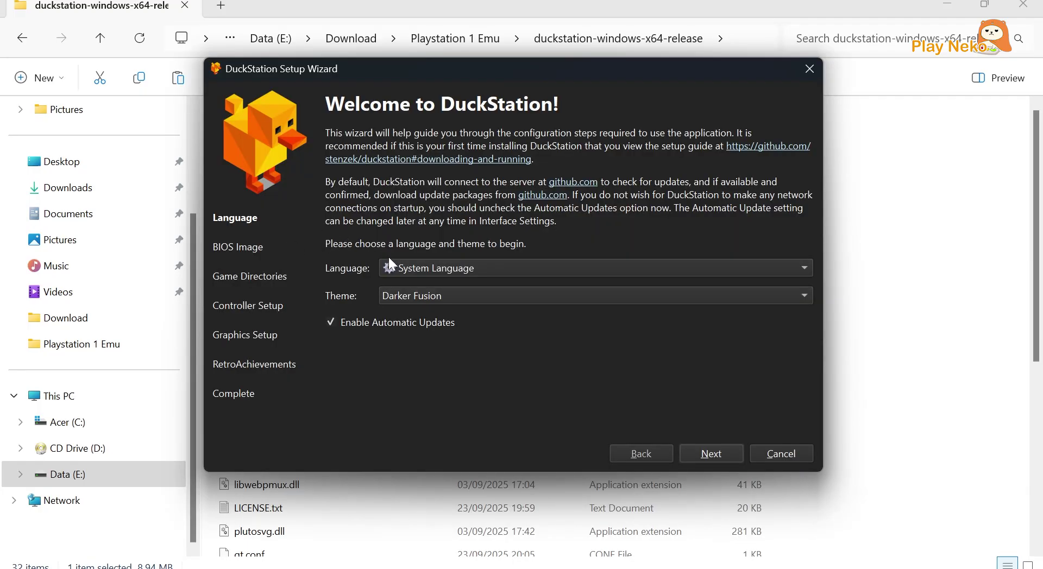
# - Choose System Language and the Darker Fusion theme in the setup wizard, and proceed to the BIOS Image page
pyautogui.click(412, 262)
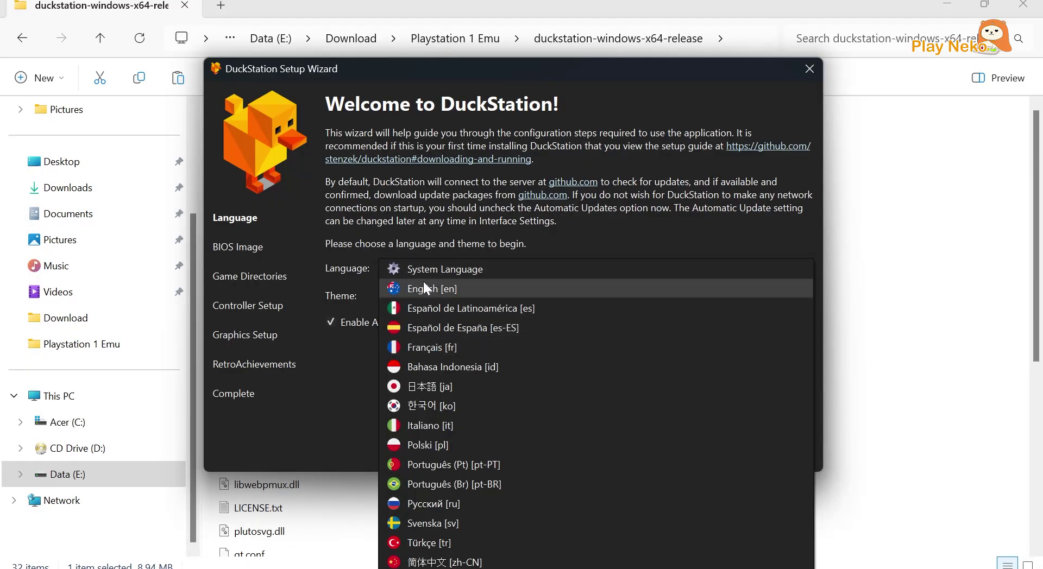
pyautogui.click(422, 272)
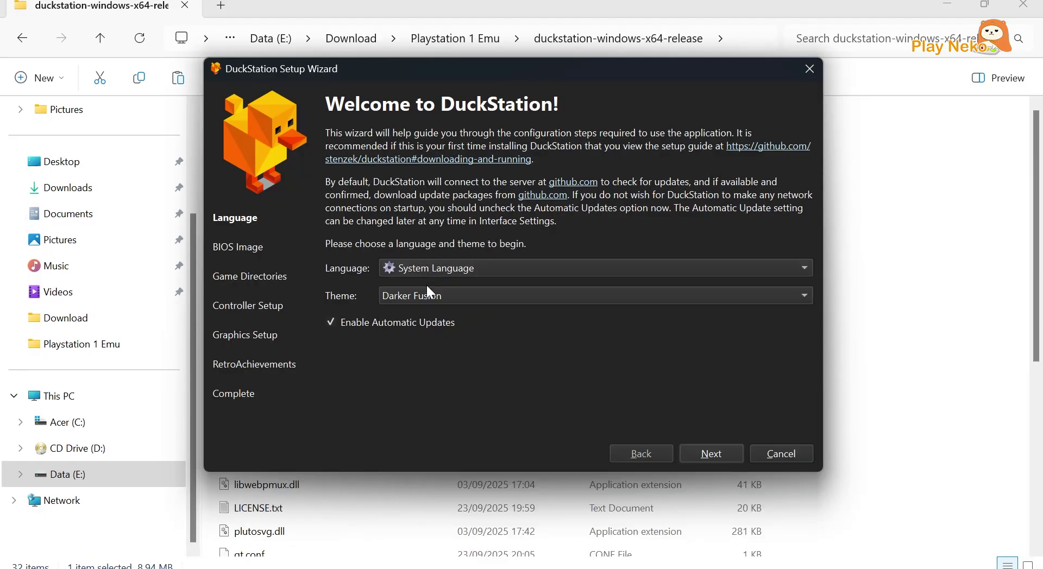
pyautogui.click(437, 294)
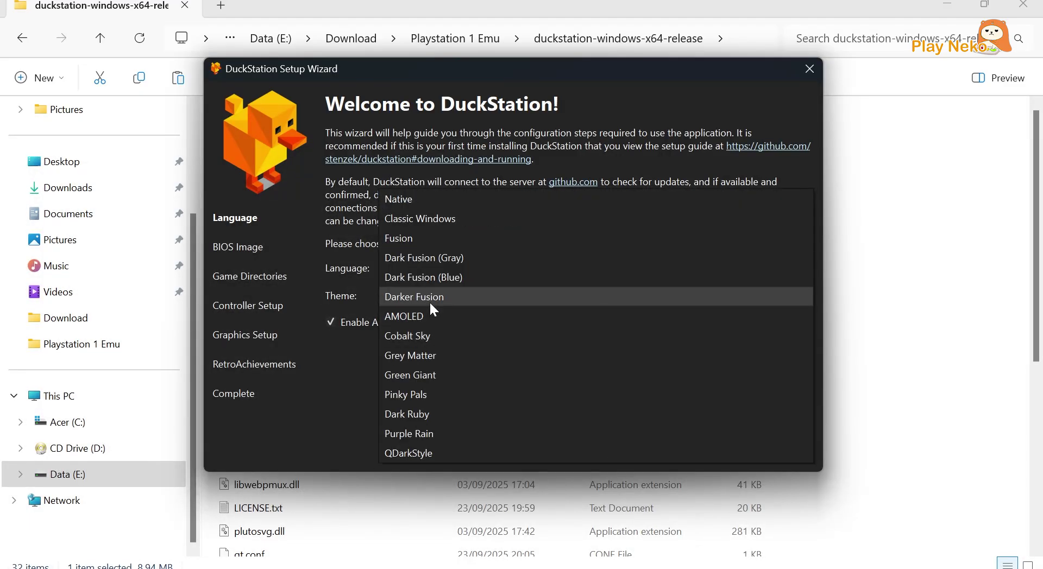
pyautogui.click(429, 300)
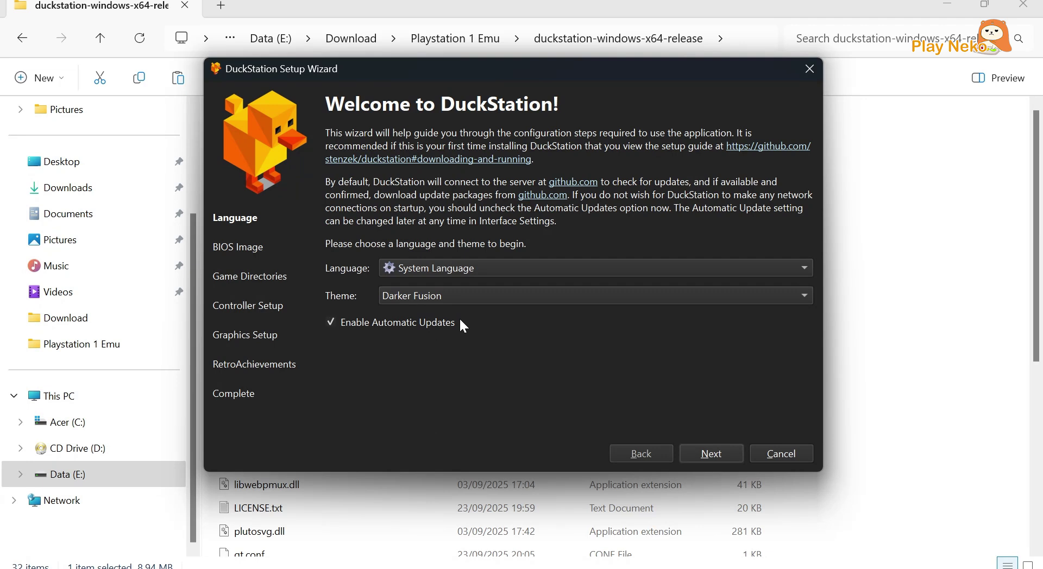
pyautogui.click(711, 453)
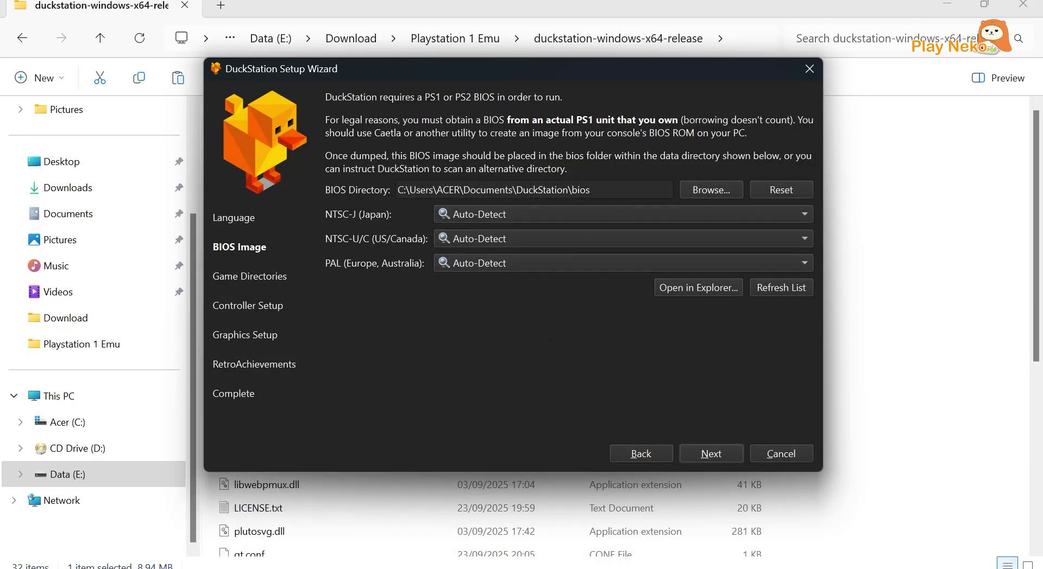
# - Set the BIOS directory to the ps1-bios folder inside Playstation 1 Emu
pyautogui.click(701, 187)
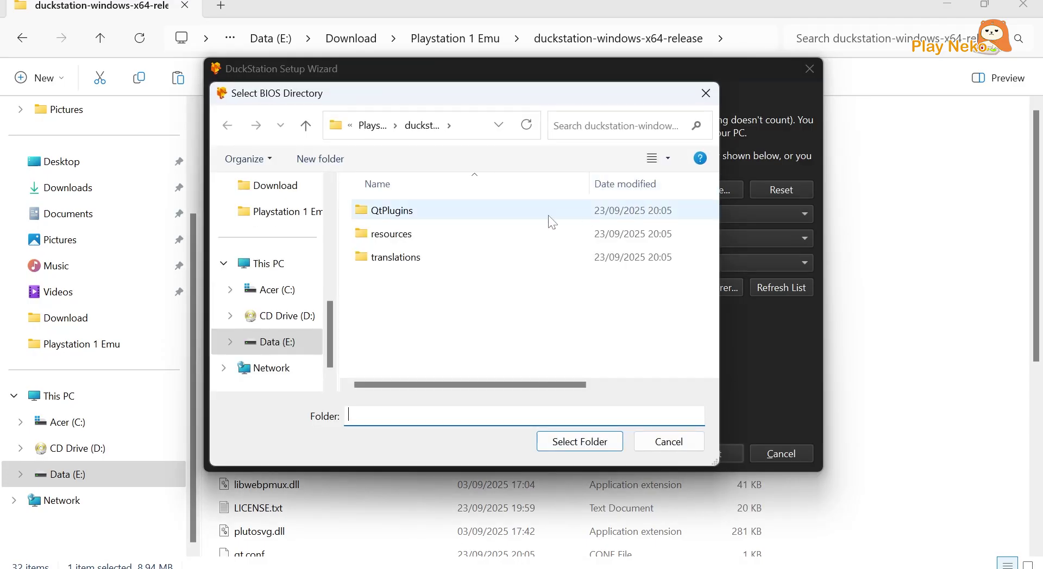
pyautogui.click(299, 220)
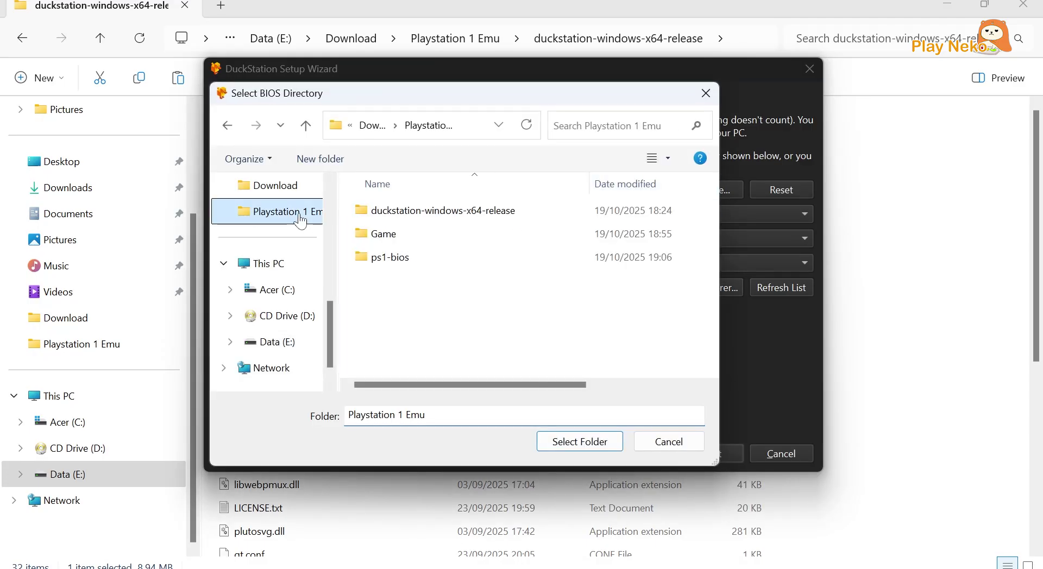
pyautogui.click(401, 258)
pyautogui.click(571, 442)
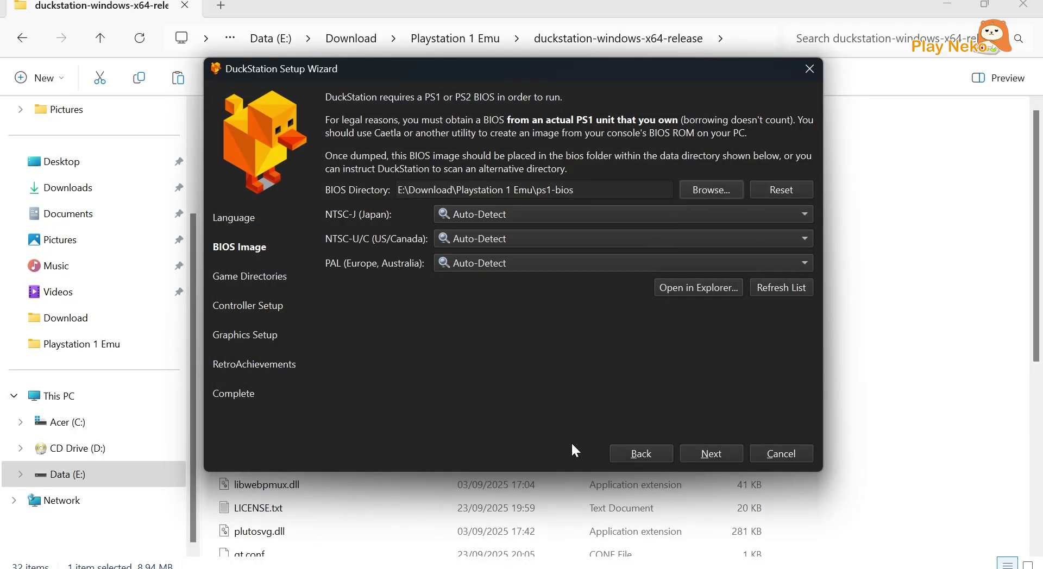
# - Assign the scph5500.bin BIOS to NTSC-J (Japan) and SCPH1001.BIN to NTSC-U/C (US/Canada)
pyautogui.click(591, 220)
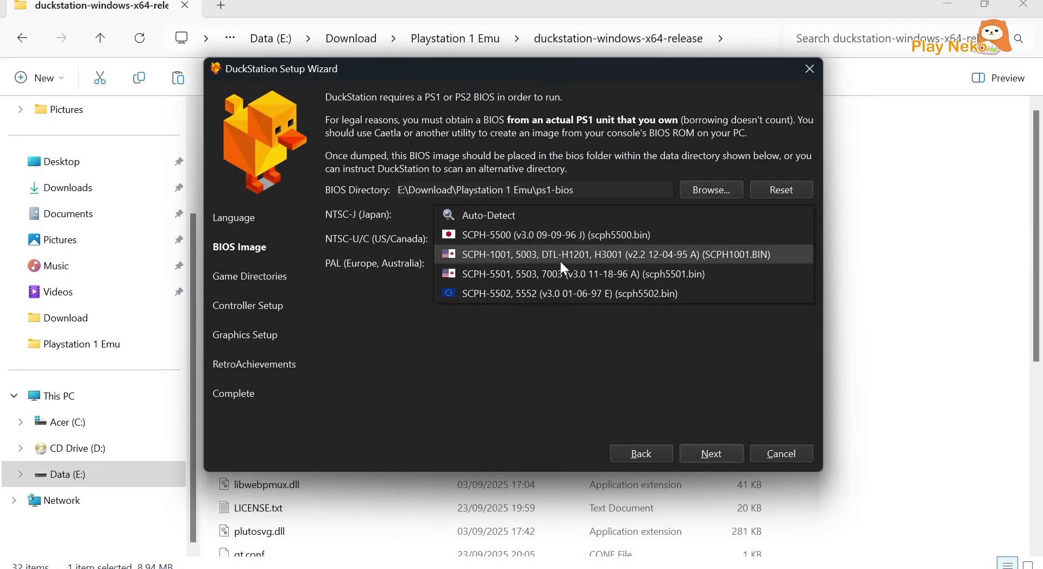
pyautogui.click(519, 237)
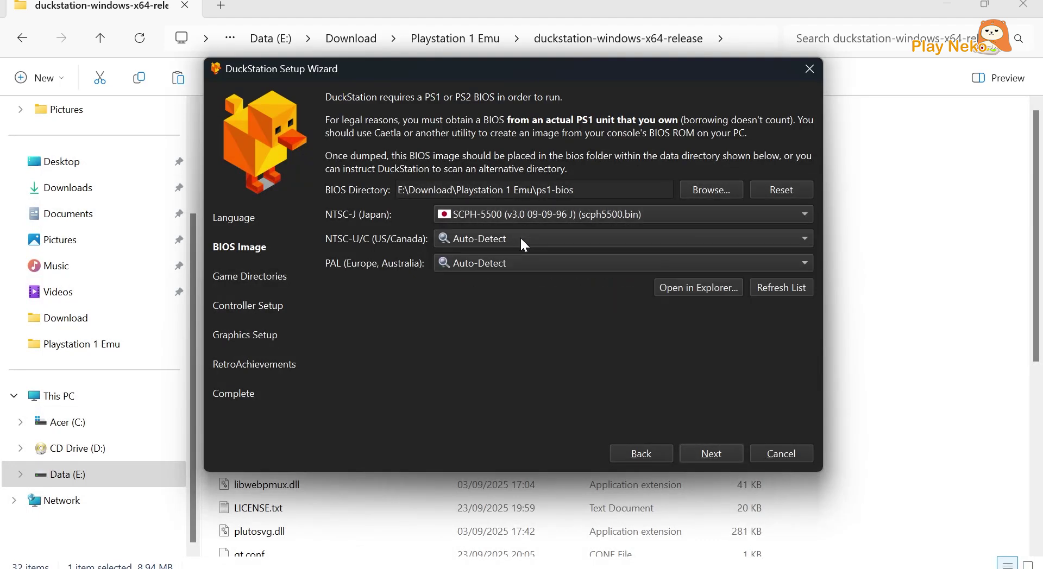
pyautogui.click(523, 239)
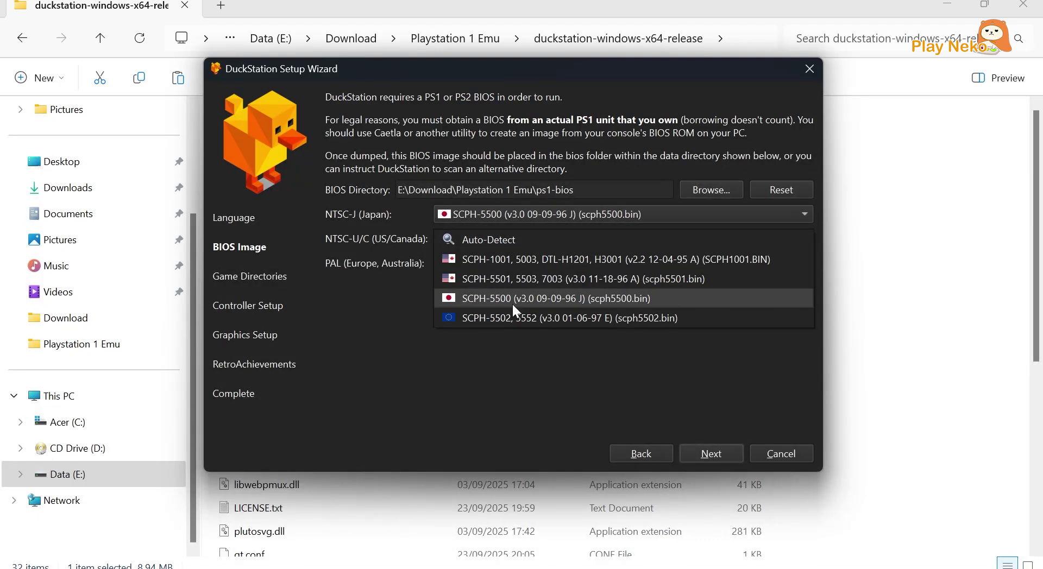
pyautogui.click(487, 260)
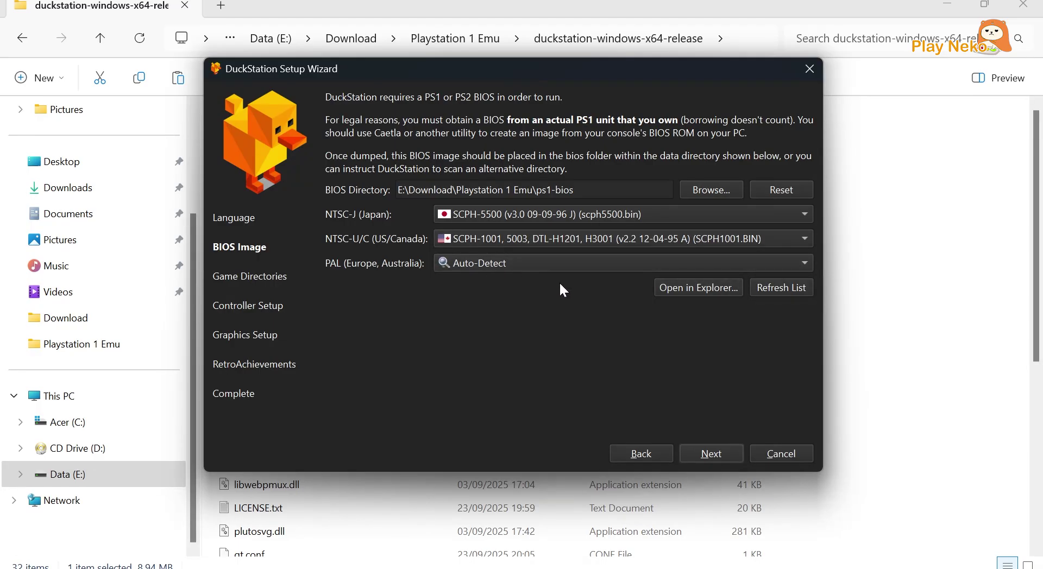
# - Refresh the BIOS image list and proceed to the wizard's Game Directories page
pyautogui.click(766, 287)
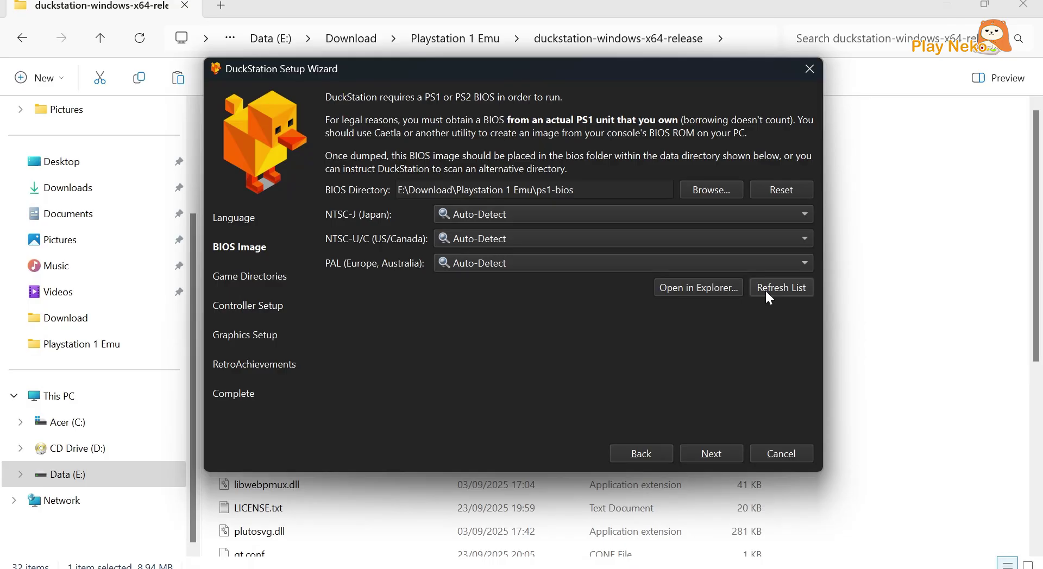
pyautogui.click(697, 451)
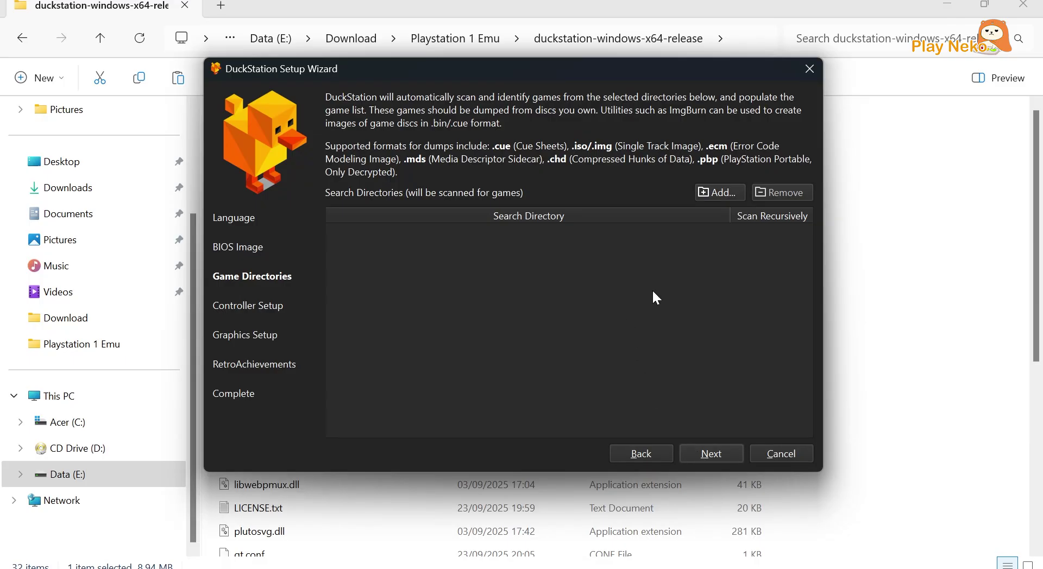
# - Add the Game folder inside Playstation 1 Emu as a game search directory with recursive scanning
pyautogui.click(707, 191)
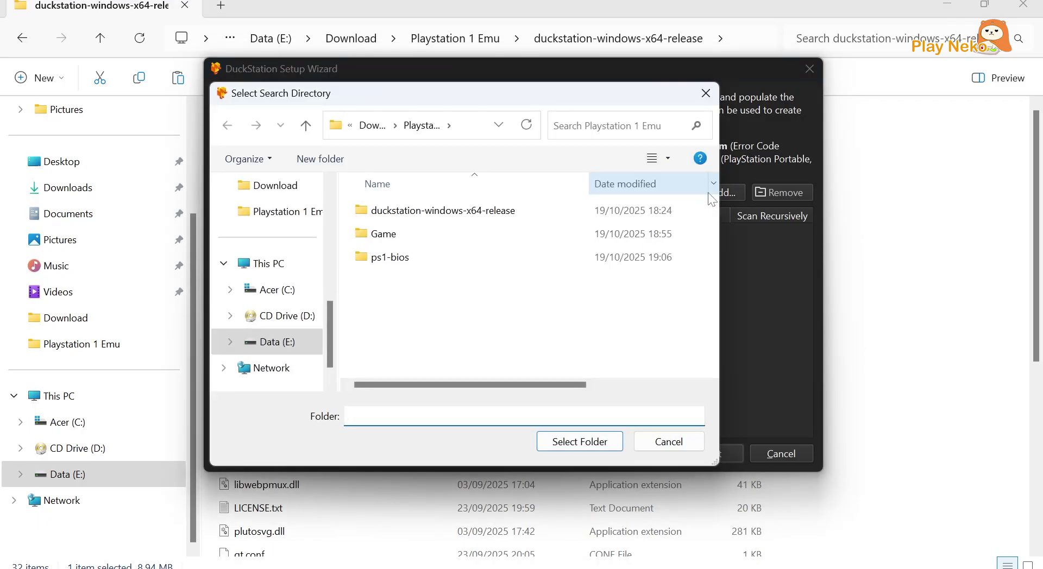
pyautogui.click(435, 239)
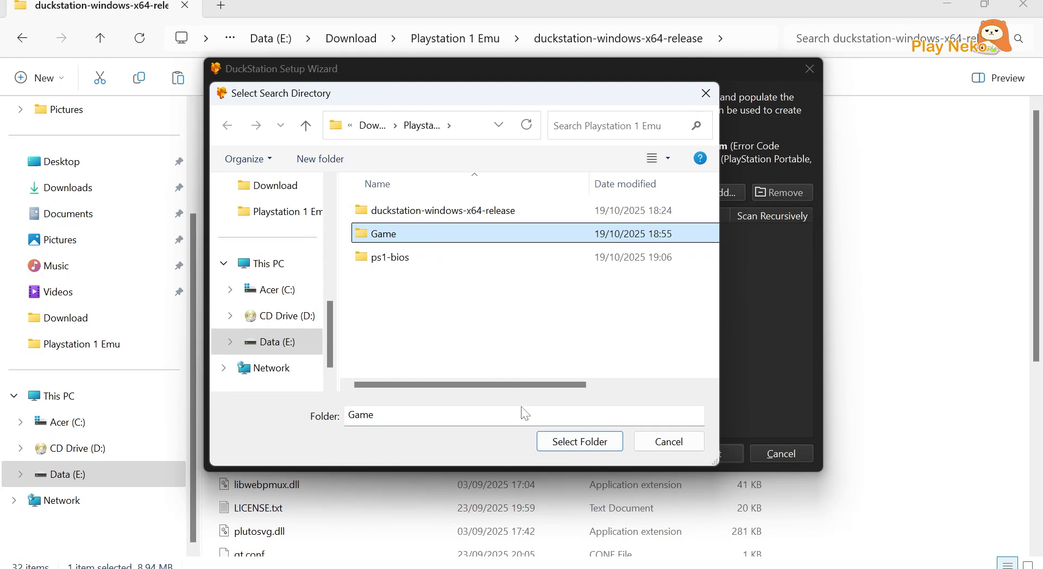
pyautogui.click(577, 444)
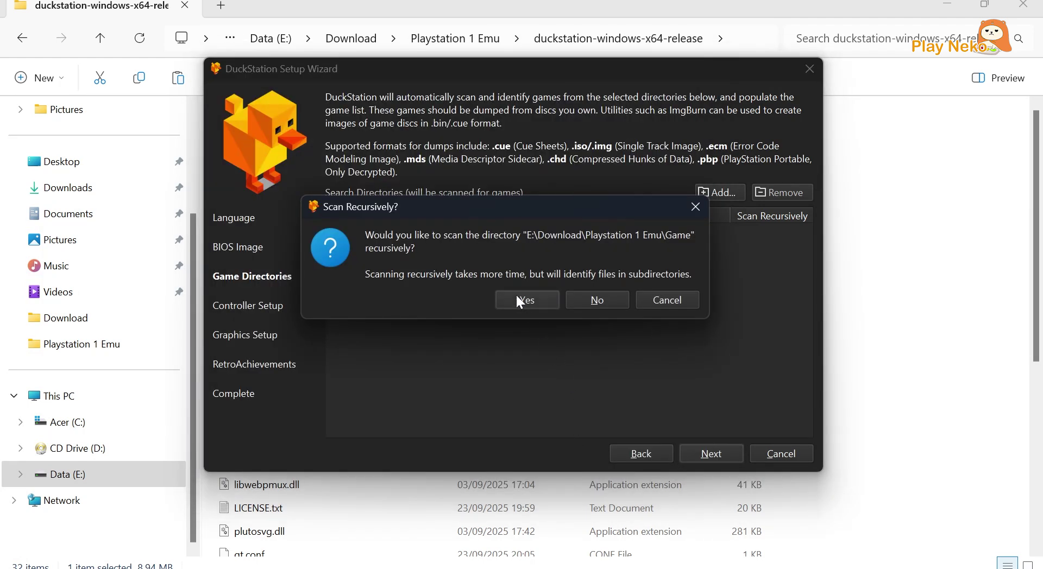
pyautogui.click(518, 298)
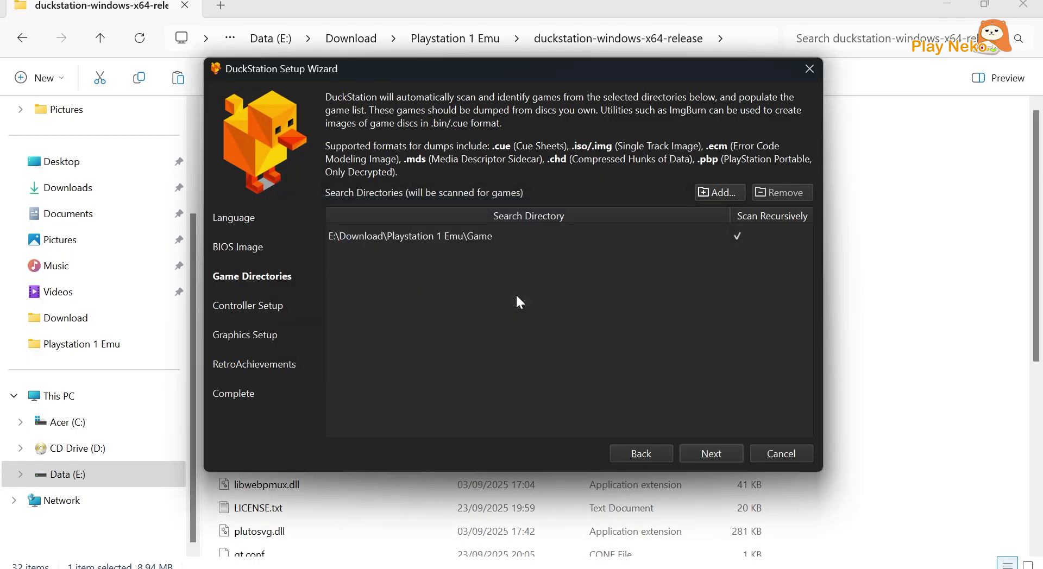
# - Accept the default controller, graphics and RetroAchievements settings and finish the setup wizard
pyautogui.click(711, 454)
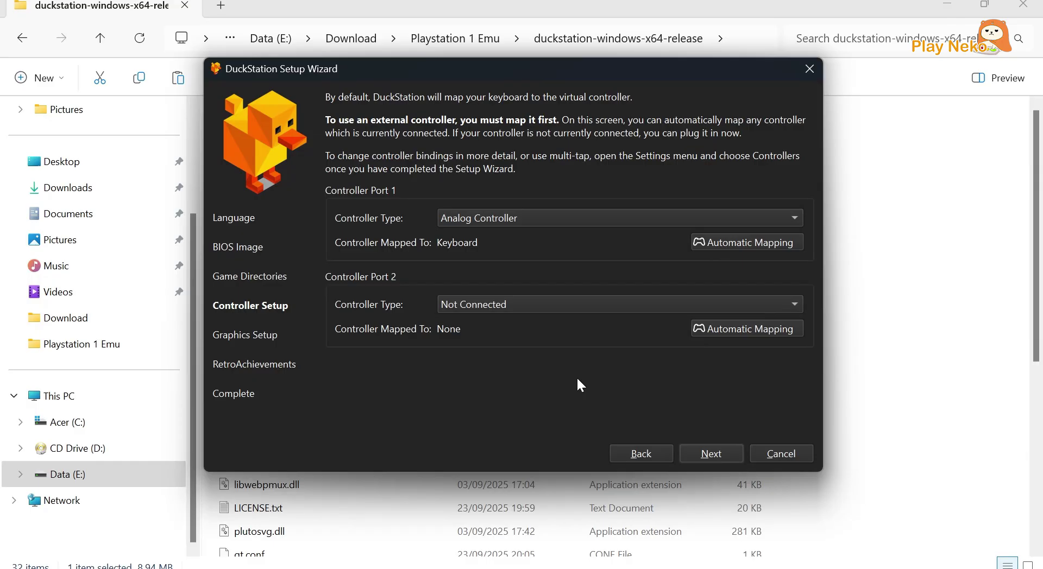
pyautogui.click(700, 455)
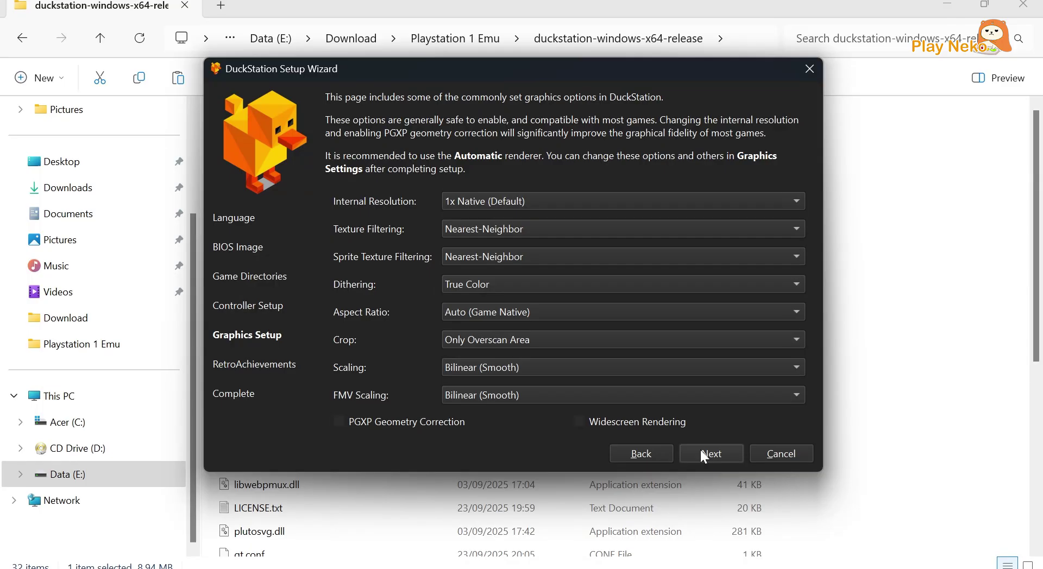
pyautogui.click(700, 455)
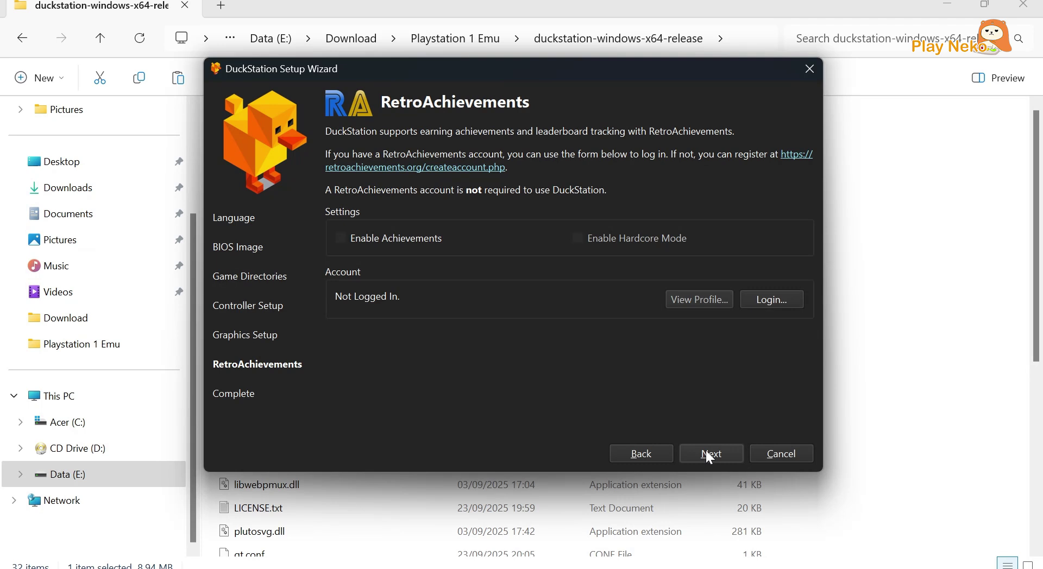
pyautogui.click(707, 453)
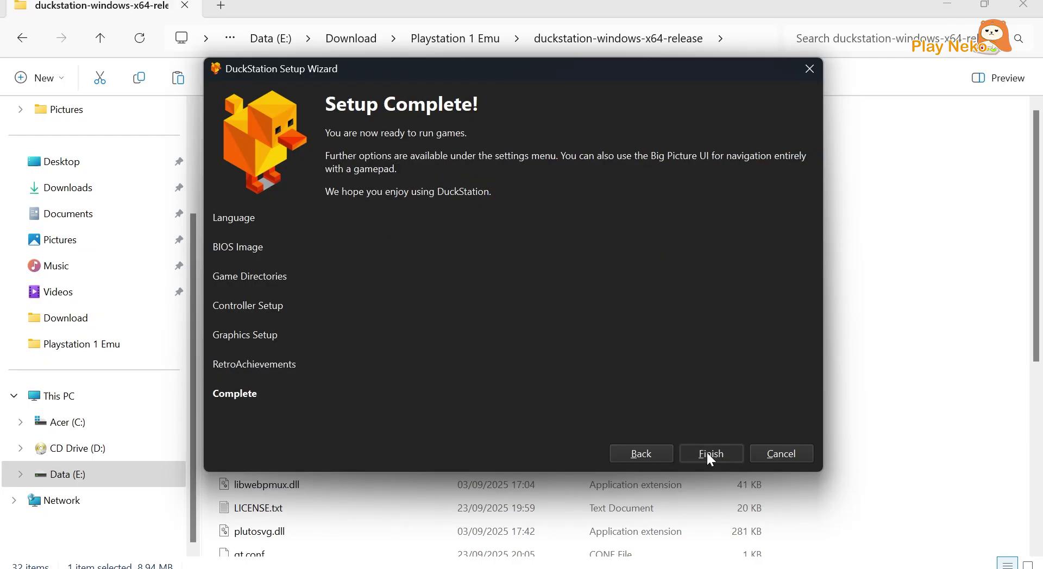
pyautogui.click(707, 455)
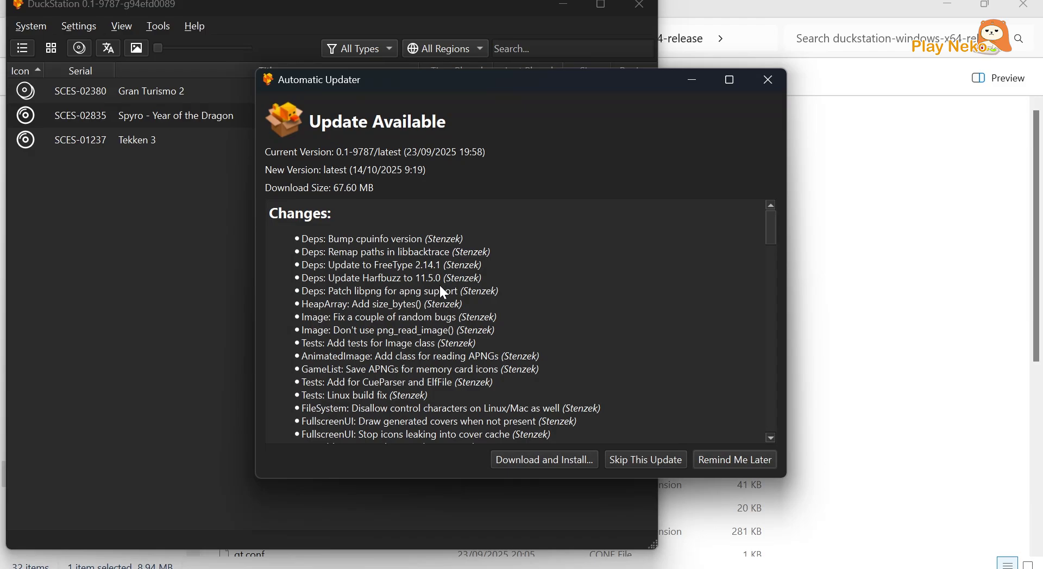
# - Download and install the offered emulator update, and show the games as a cover grid in the maximized window
pyautogui.click(555, 462)
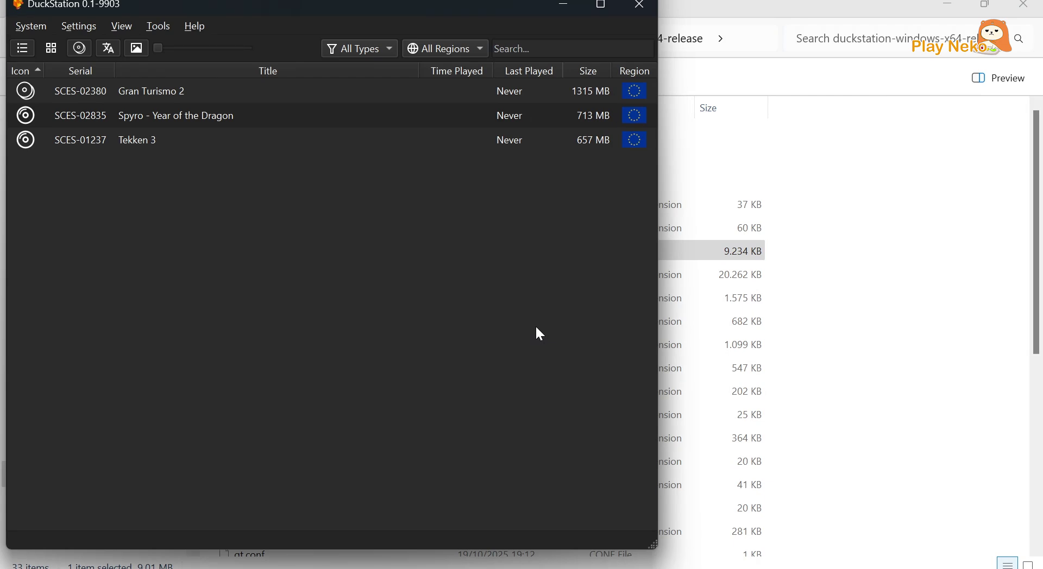
pyautogui.click(597, 7)
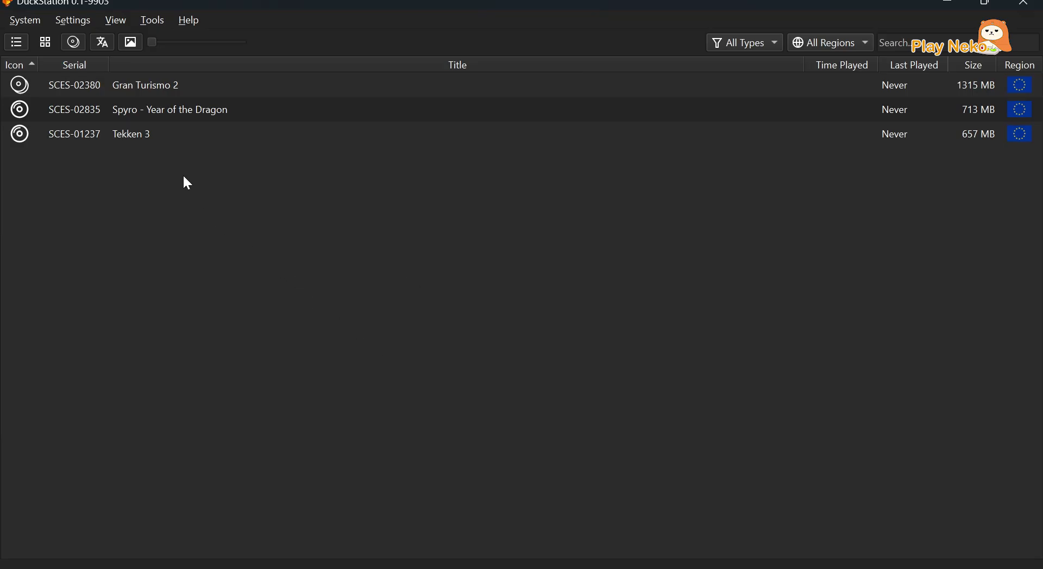
pyautogui.click(49, 43)
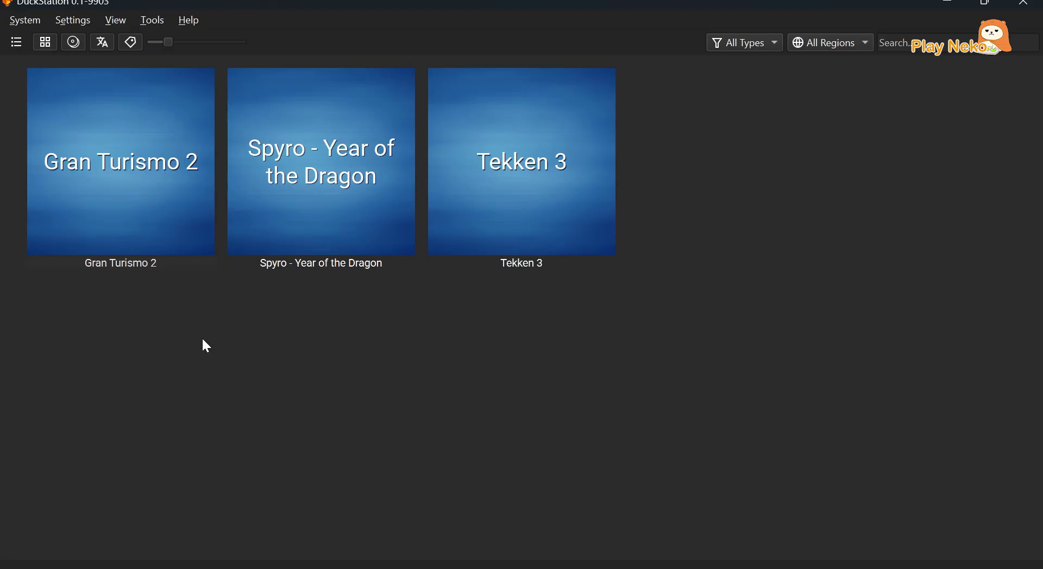
# - Switch to the browser, open the xlenore/psx-covers GitHub repository and copy its README's URL for default covers
pyautogui.hotkey('alt', 'Tab')
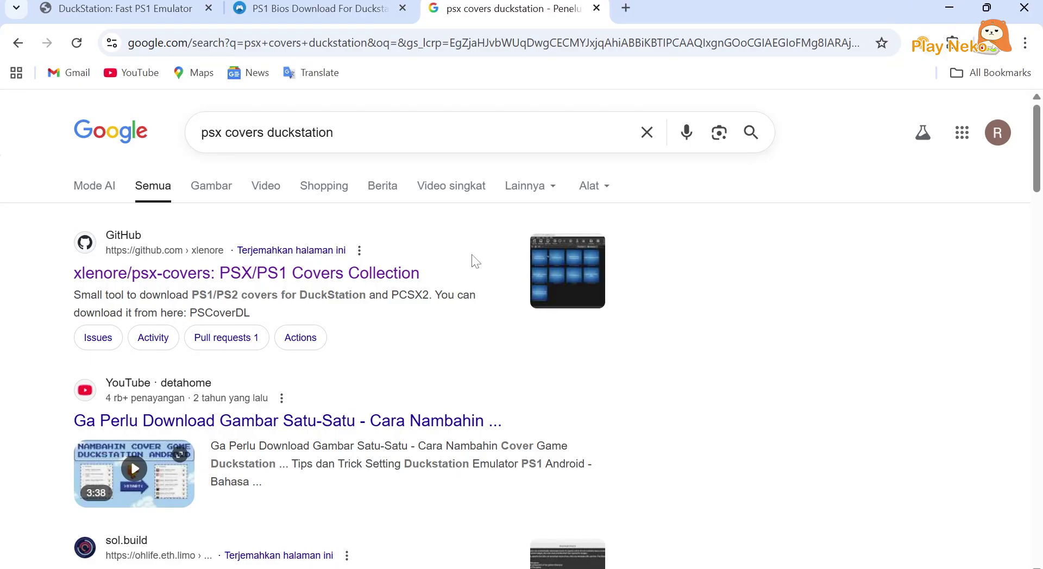
pyautogui.click(206, 277)
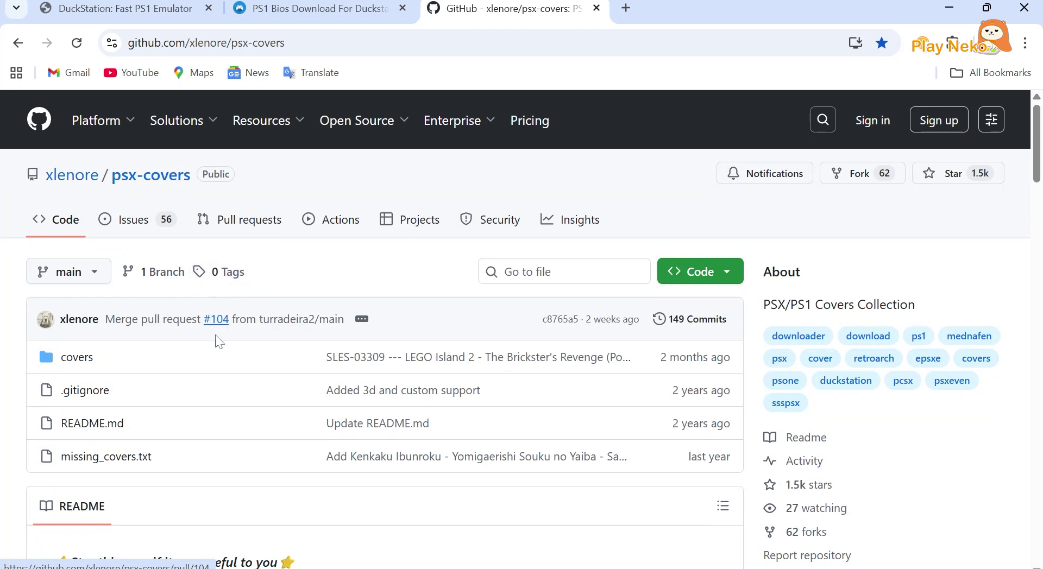
pyautogui.scroll(-2, 223, 390)
pyautogui.scroll(-5, 222, 391)
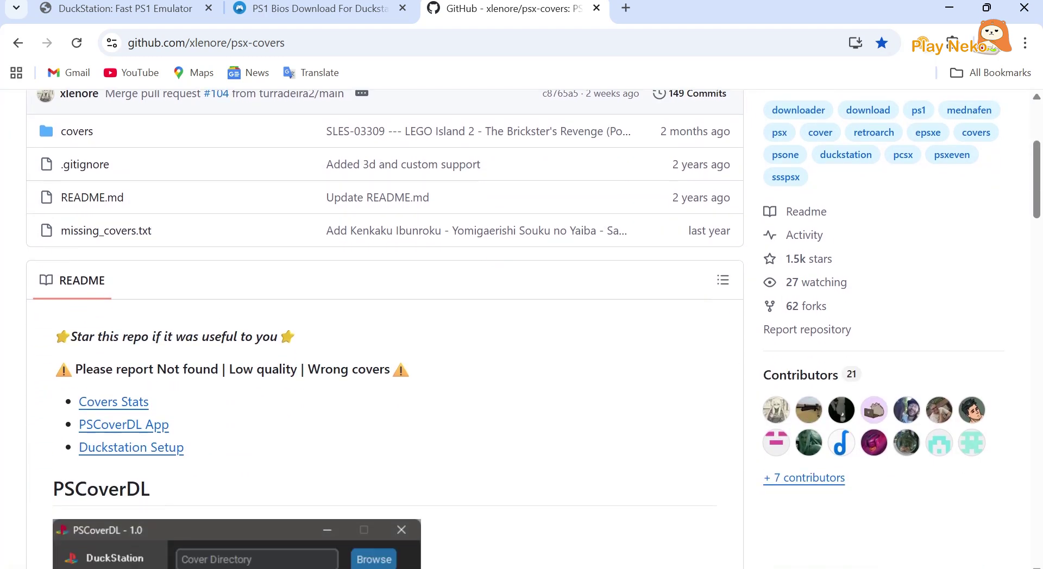
pyautogui.scroll(-7, 220, 391)
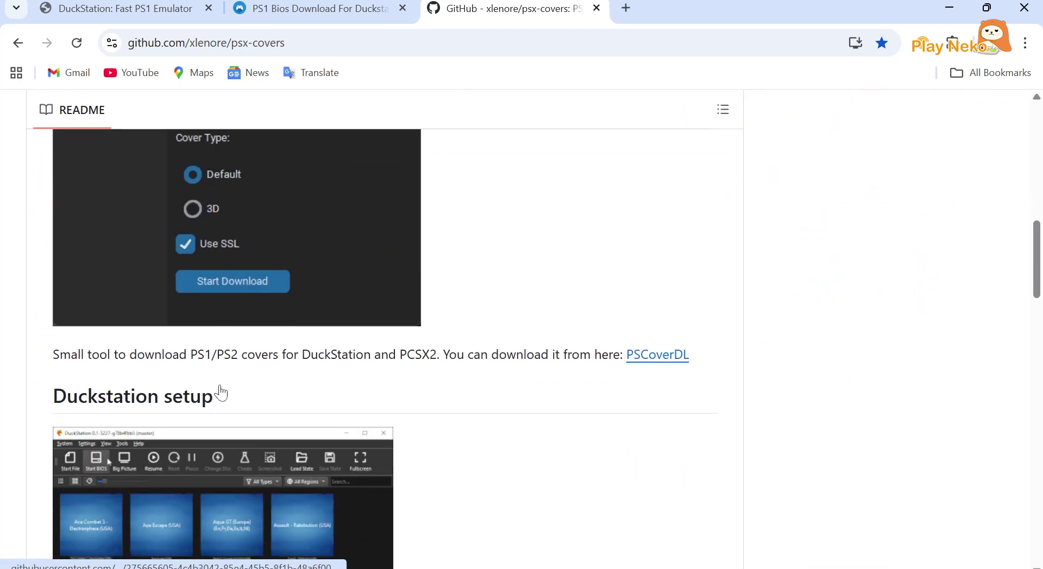
pyautogui.scroll(-6, 220, 391)
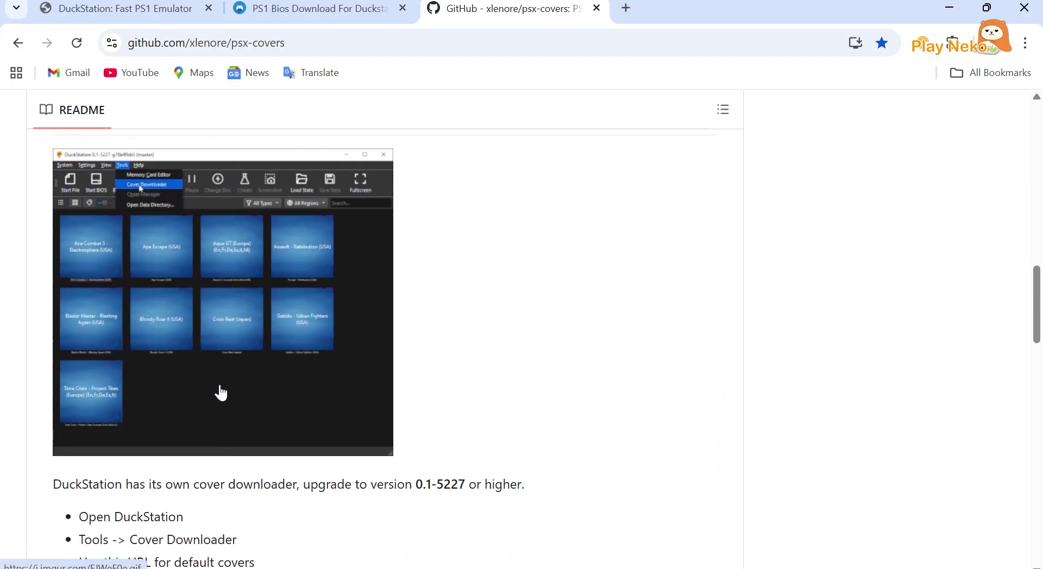
pyautogui.scroll(-1, 223, 391)
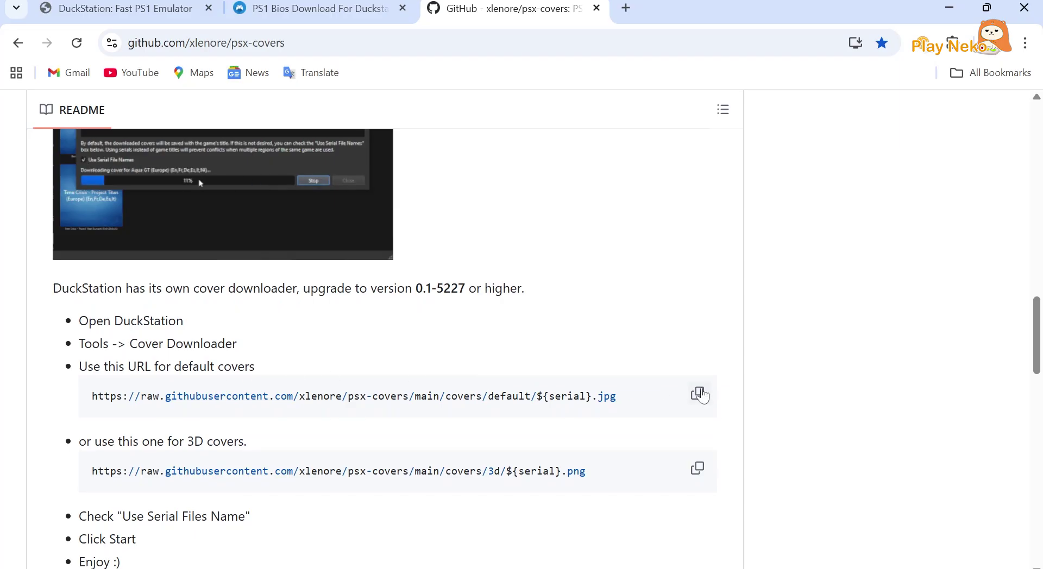
pyautogui.click(698, 395)
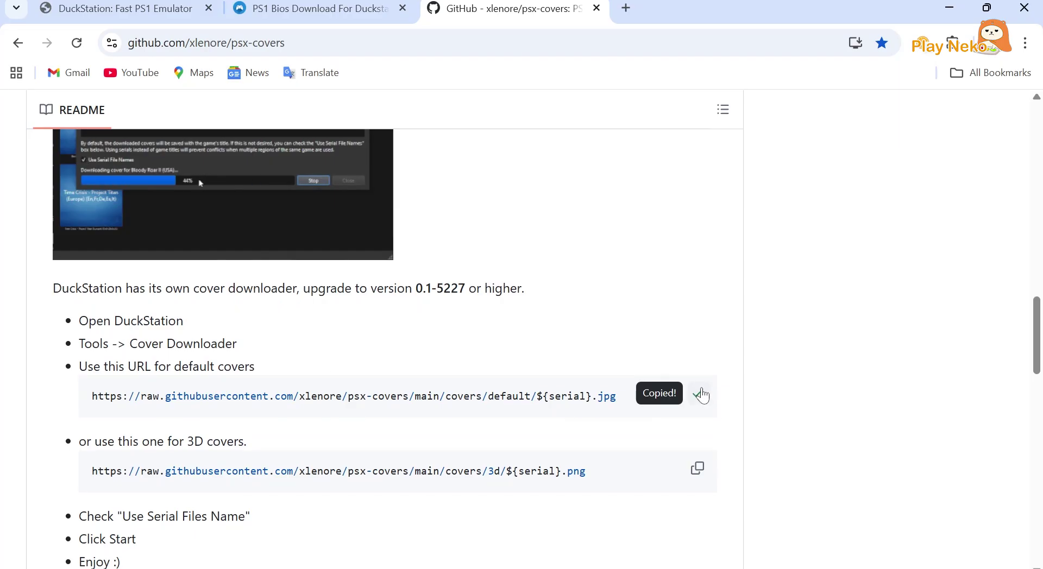
# - Back in DuckStation, download the game covers from the copied URL using the Cover Downloader with Use Serial File Names enabled
pyautogui.hotkey('alt', 'Tab')
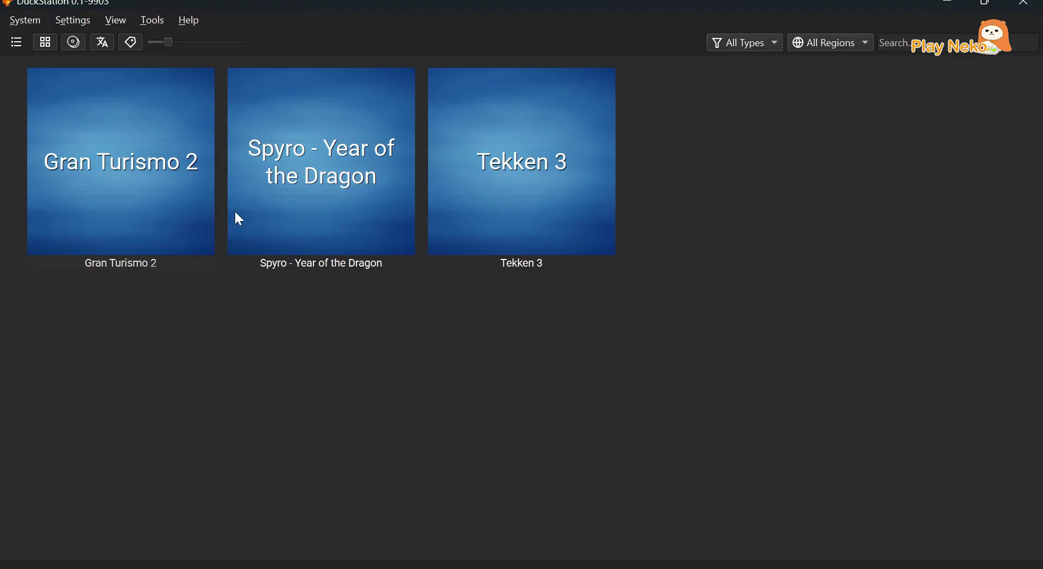
pyautogui.click(151, 25)
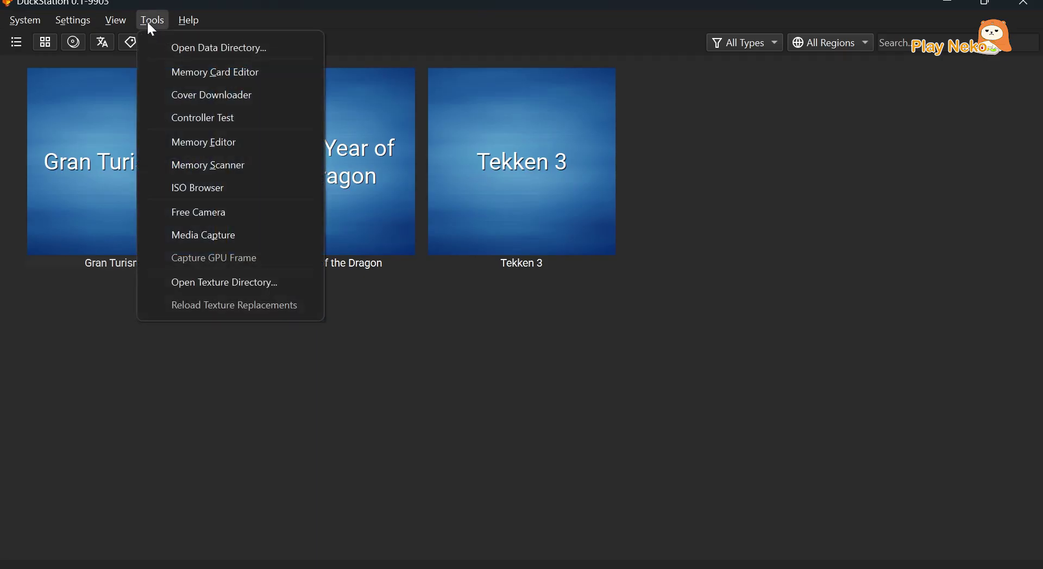
pyautogui.click(177, 96)
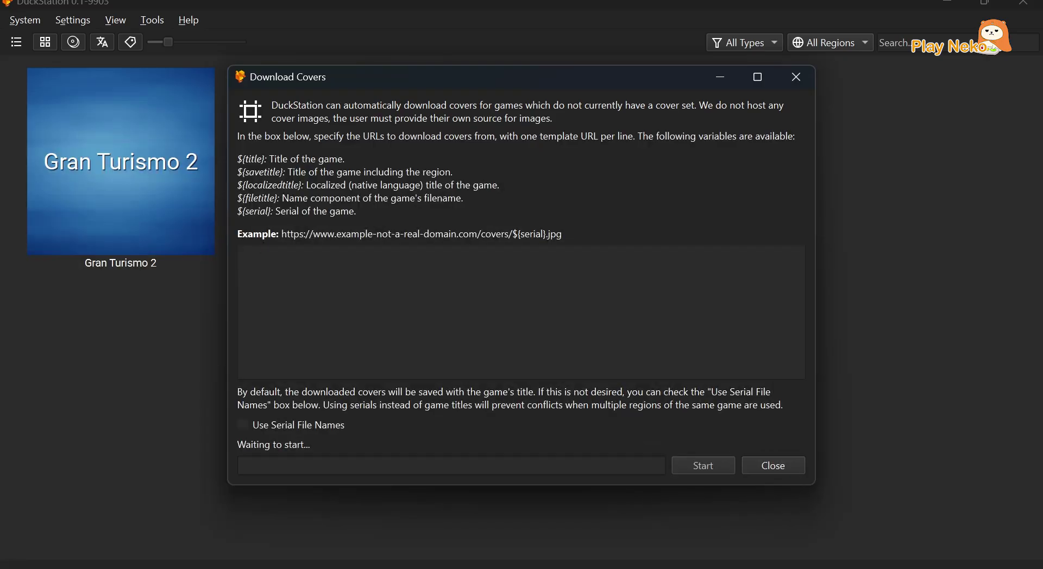
pyautogui.hotkey('ctrl', 'v')
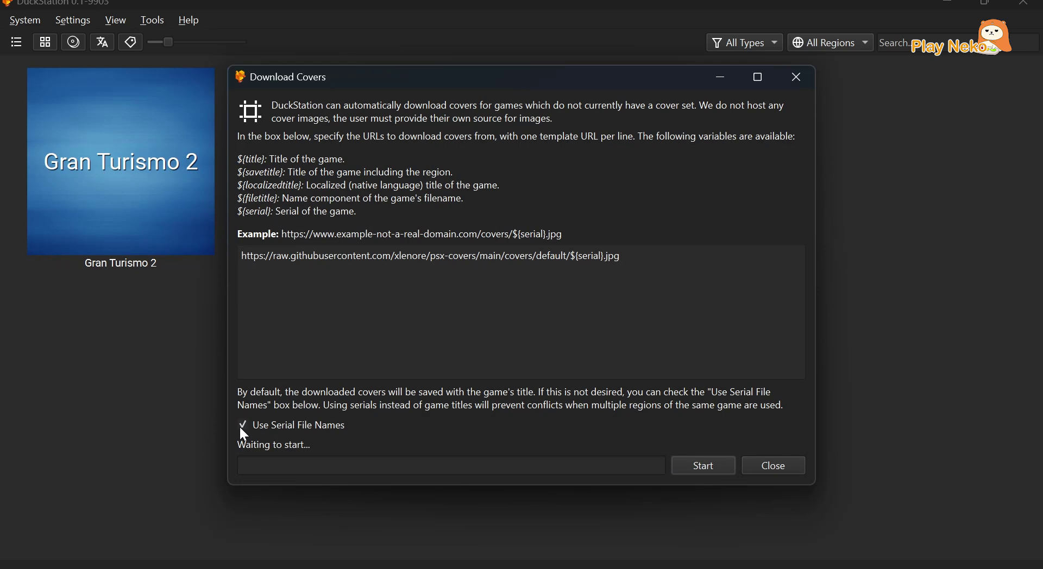
pyautogui.click(700, 466)
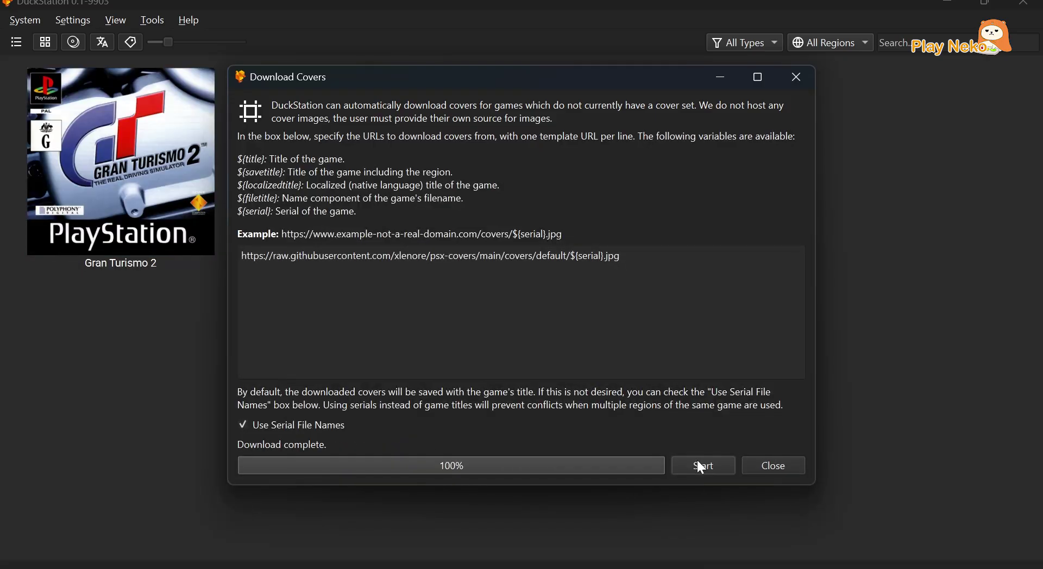
pyautogui.click(758, 462)
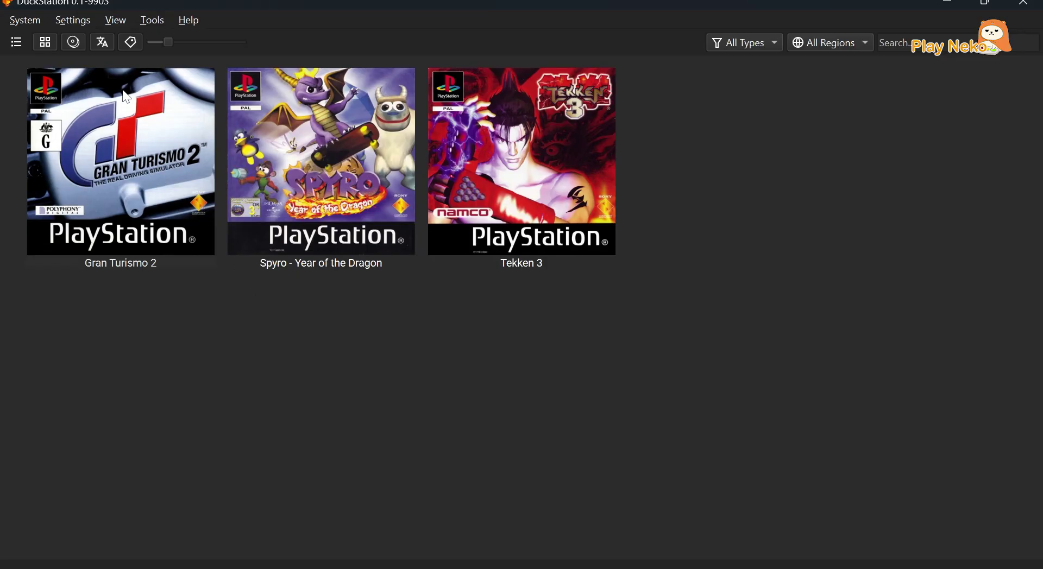
# - In the graphics settings, set the renderer to Vulkan and the adapter to AMD Radeon(TM) Graphics
pyautogui.click(76, 21)
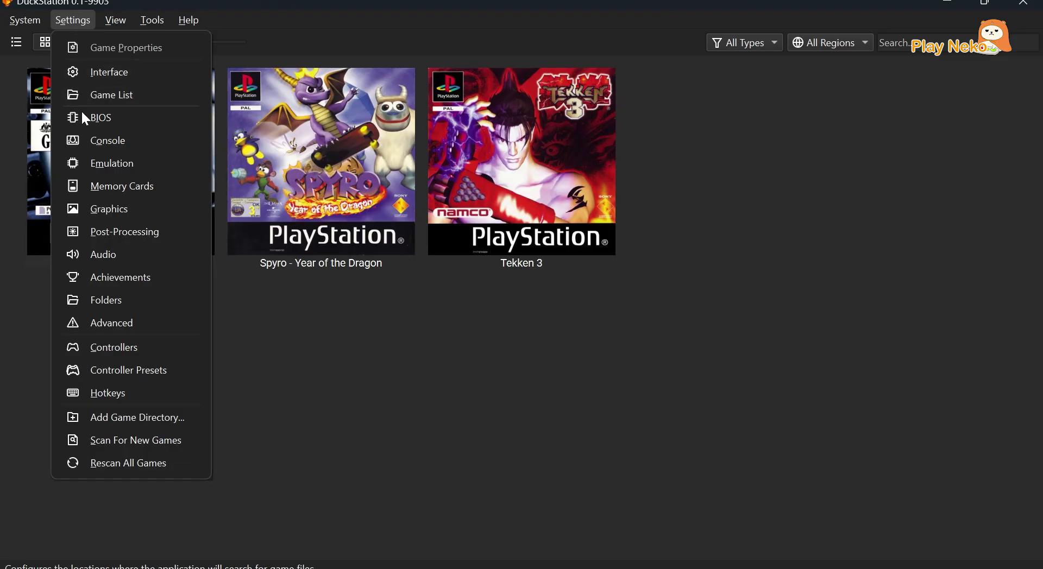
pyautogui.click(105, 204)
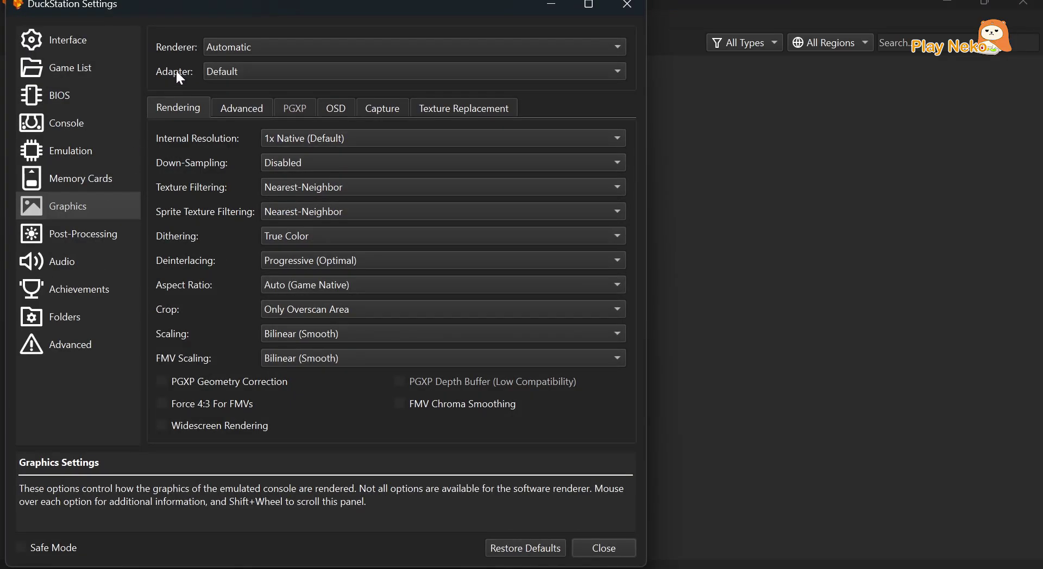
pyautogui.click(225, 47)
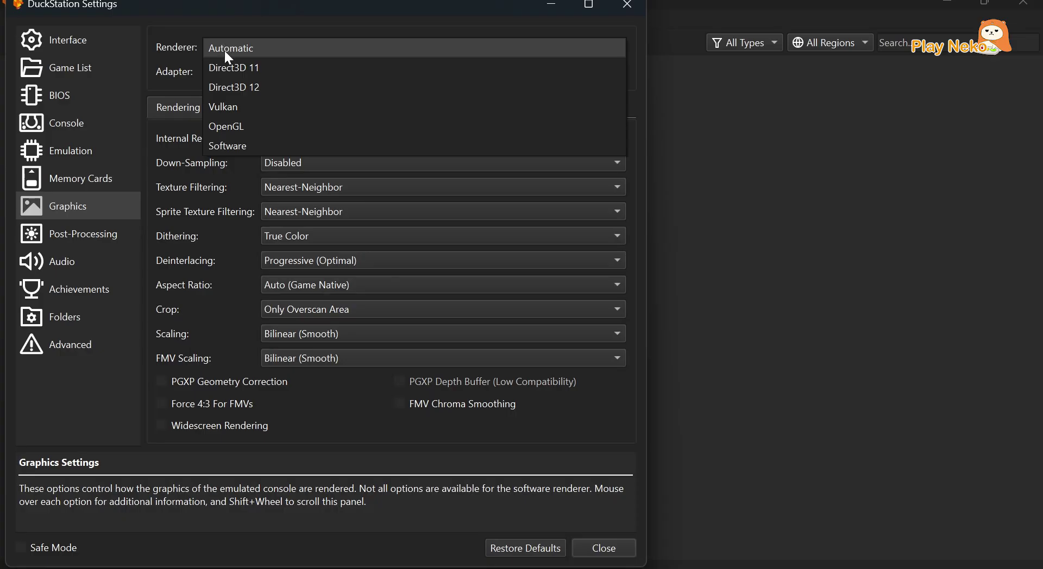
pyautogui.click(240, 107)
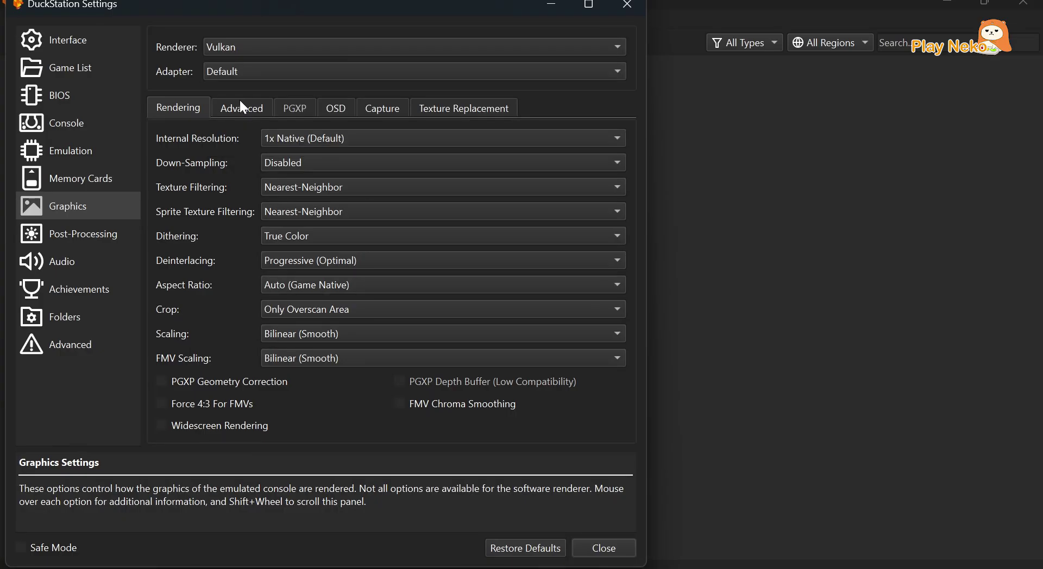
pyautogui.click(226, 82)
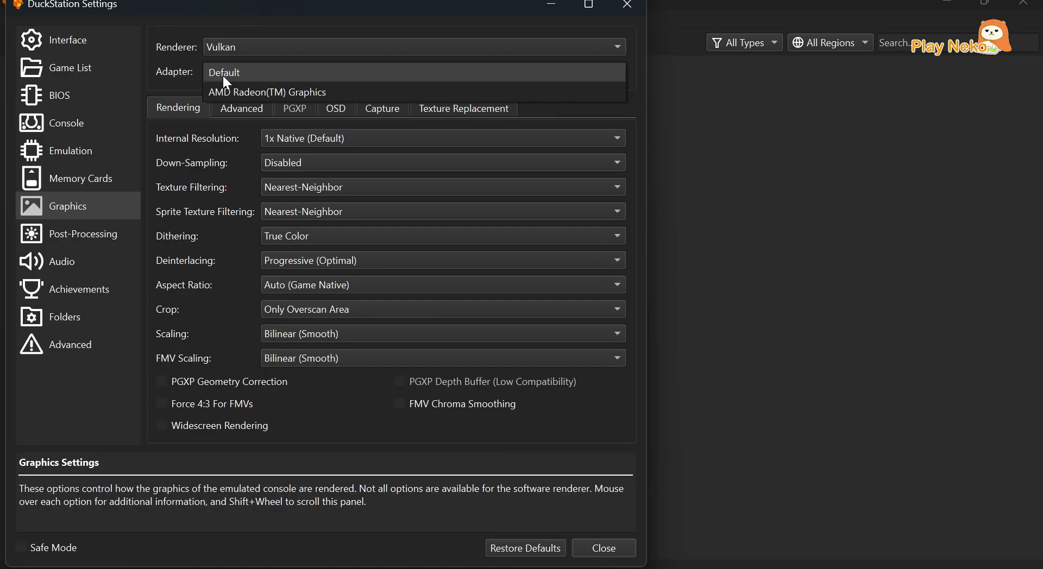
pyautogui.click(242, 93)
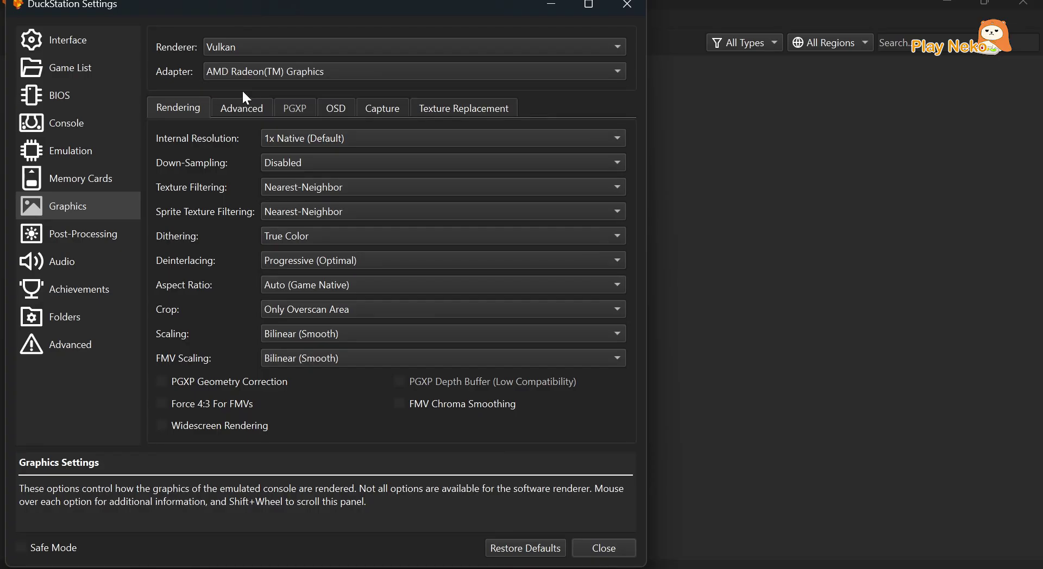
# - Set the internal resolution to 6x Native (for 1440p) and leave down-sampling on Disabled
pyautogui.click(271, 142)
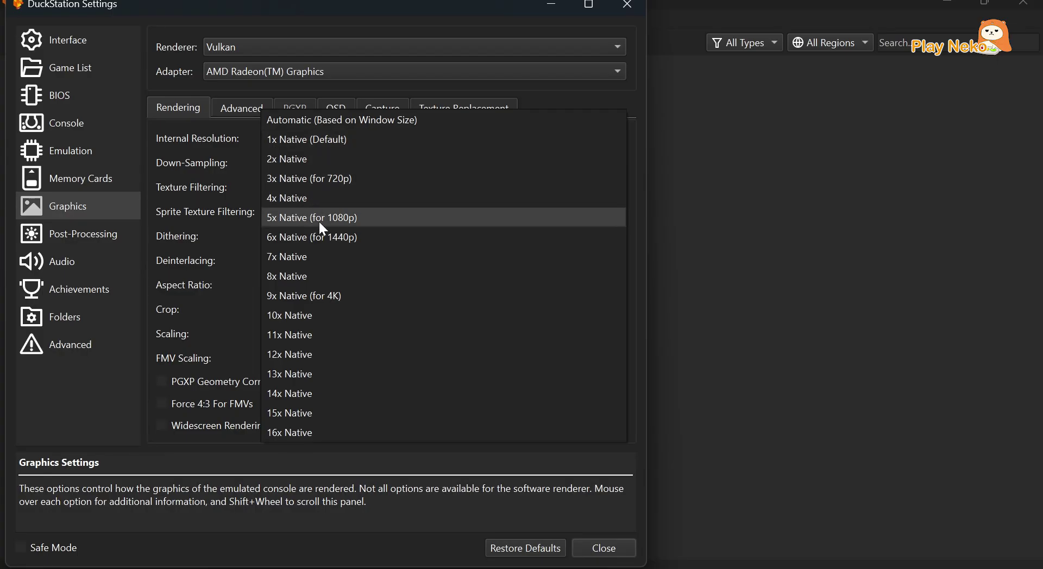
pyautogui.click(325, 239)
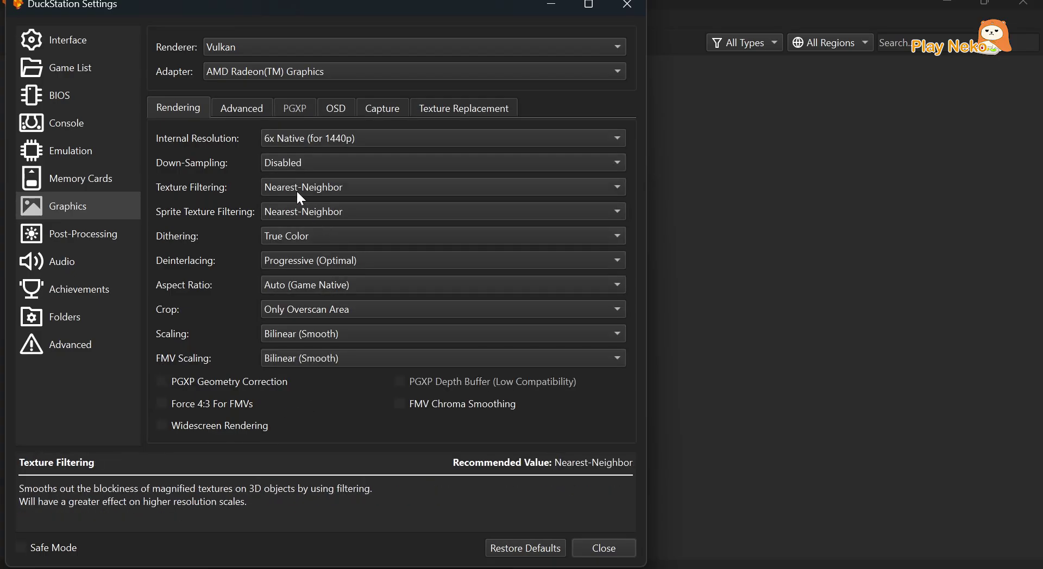
pyautogui.click(281, 166)
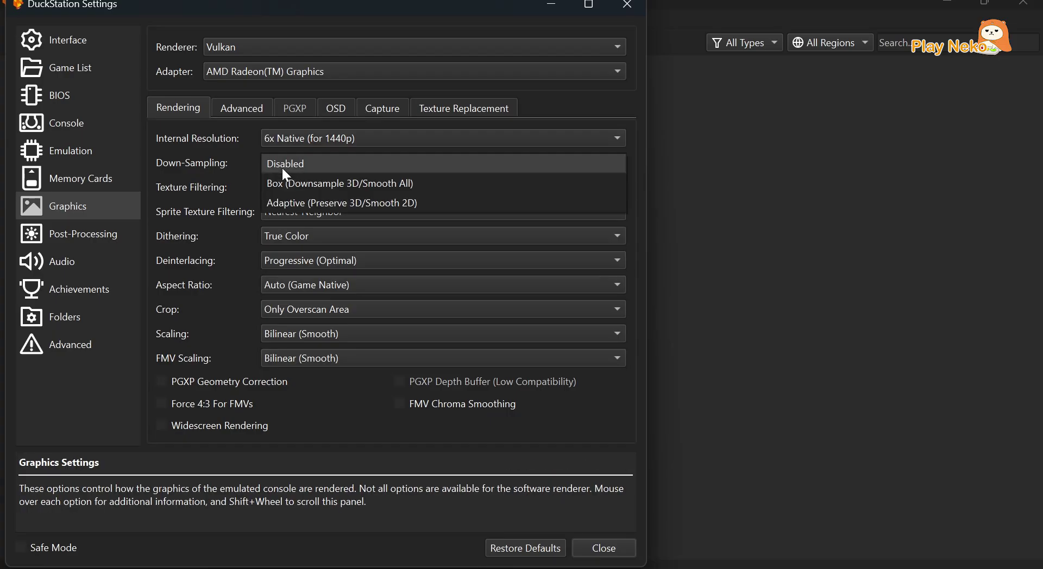
pyautogui.click(281, 166)
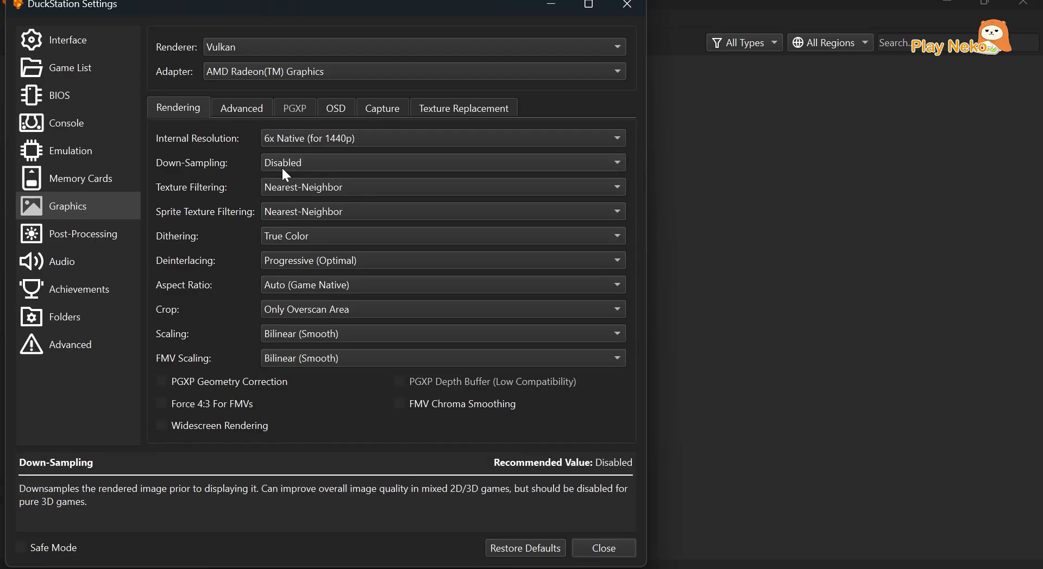
# - Set both texture filtering and sprite texture filtering to Bilinear in the graphics rendering settings
pyautogui.click(305, 193)
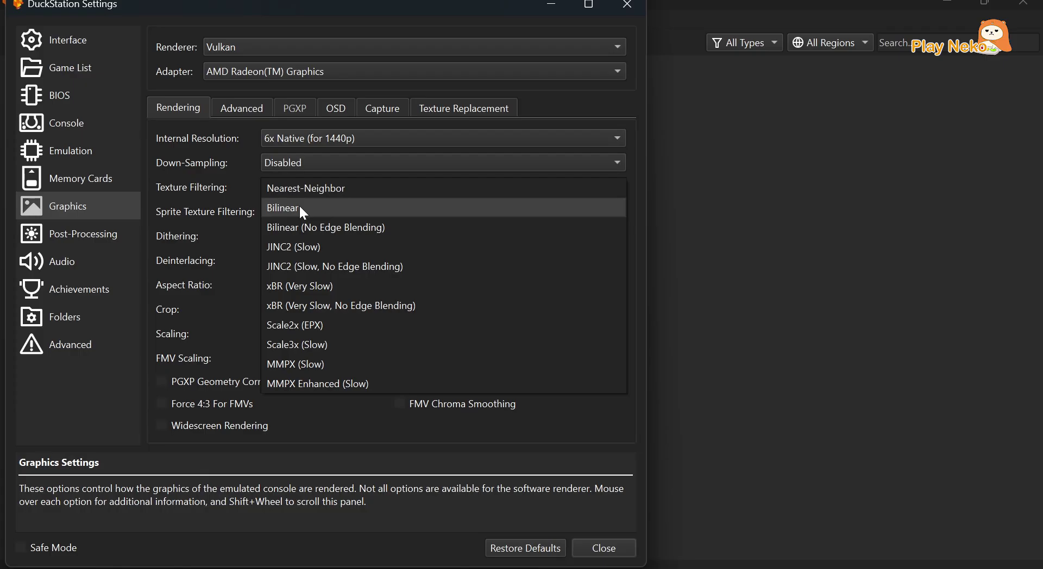
pyautogui.click(300, 208)
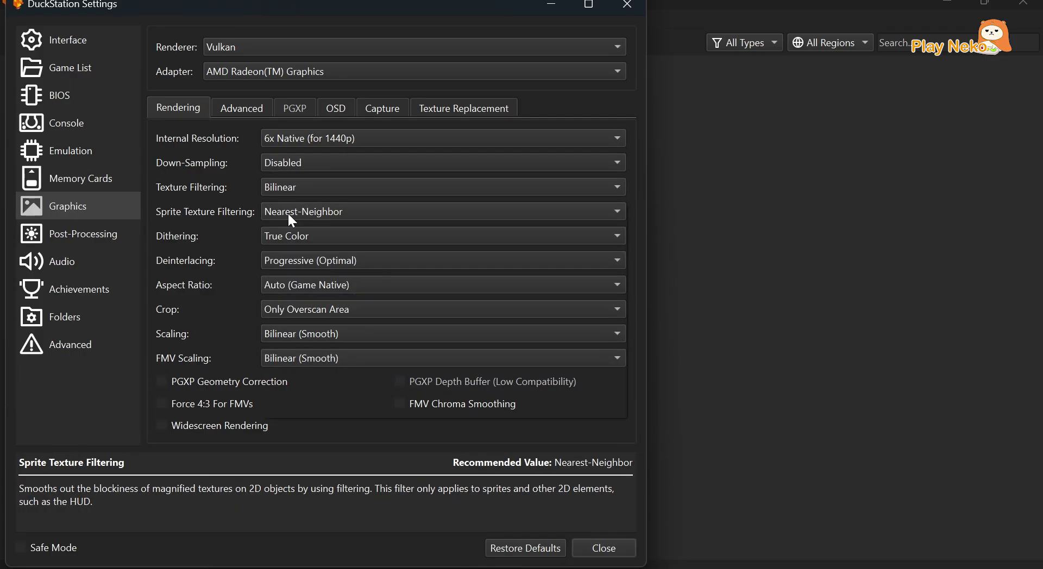
pyautogui.click(290, 216)
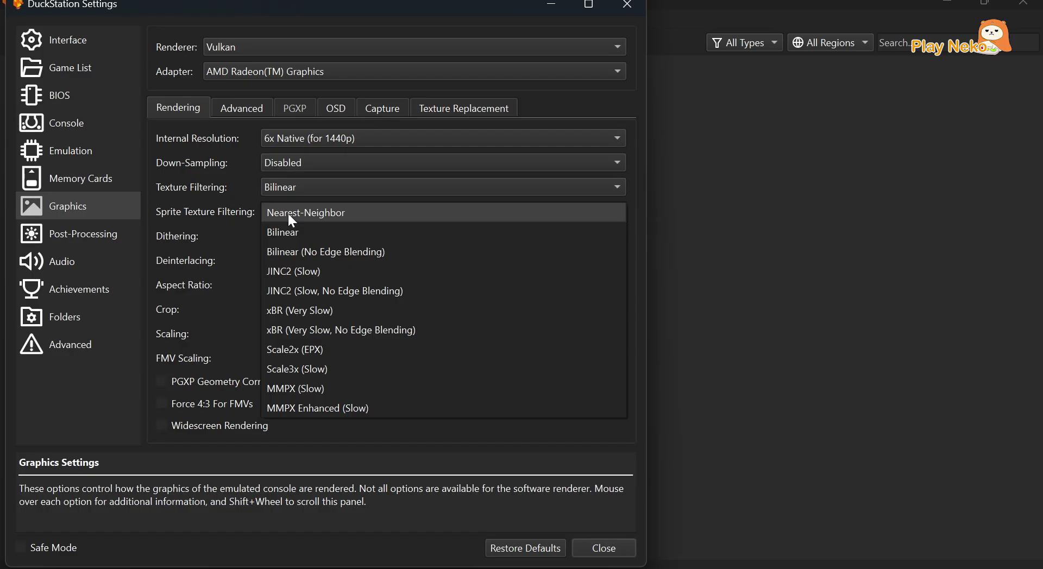
pyautogui.click(295, 234)
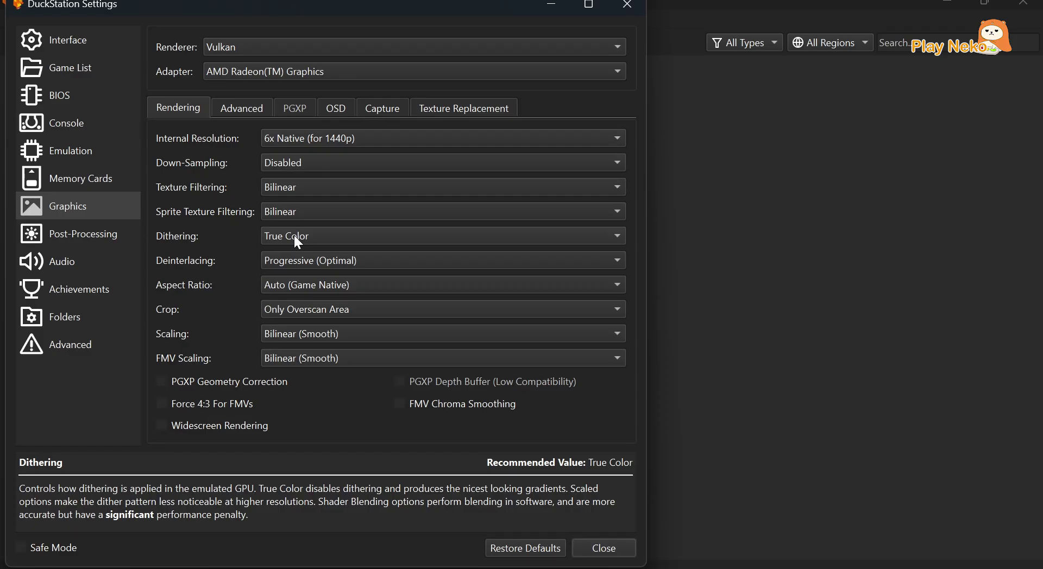
# - Choose True Color for dithering and Progressive (Optimal) for deinterlacing
pyautogui.click(298, 242)
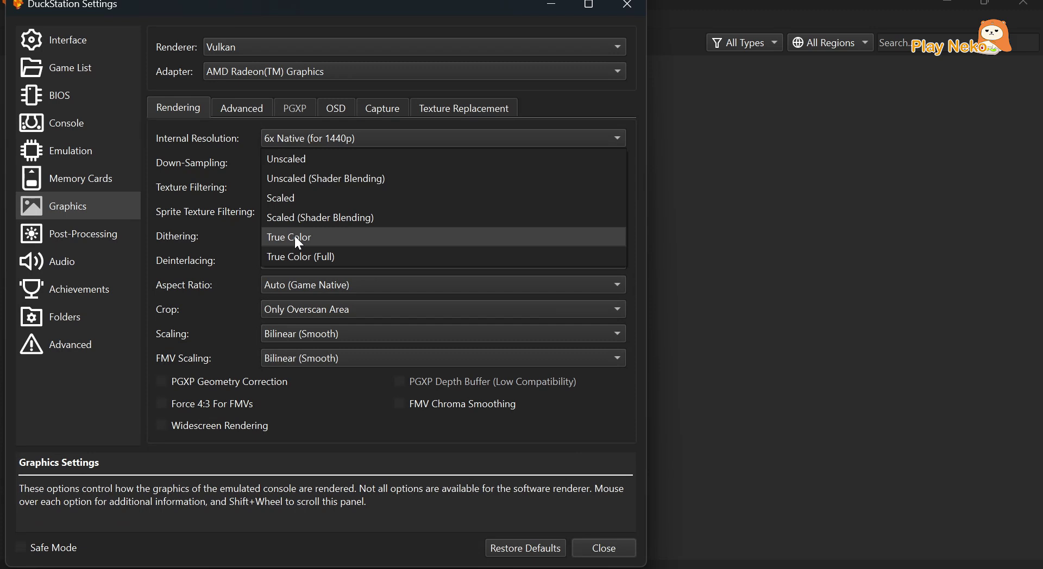
pyautogui.click(297, 242)
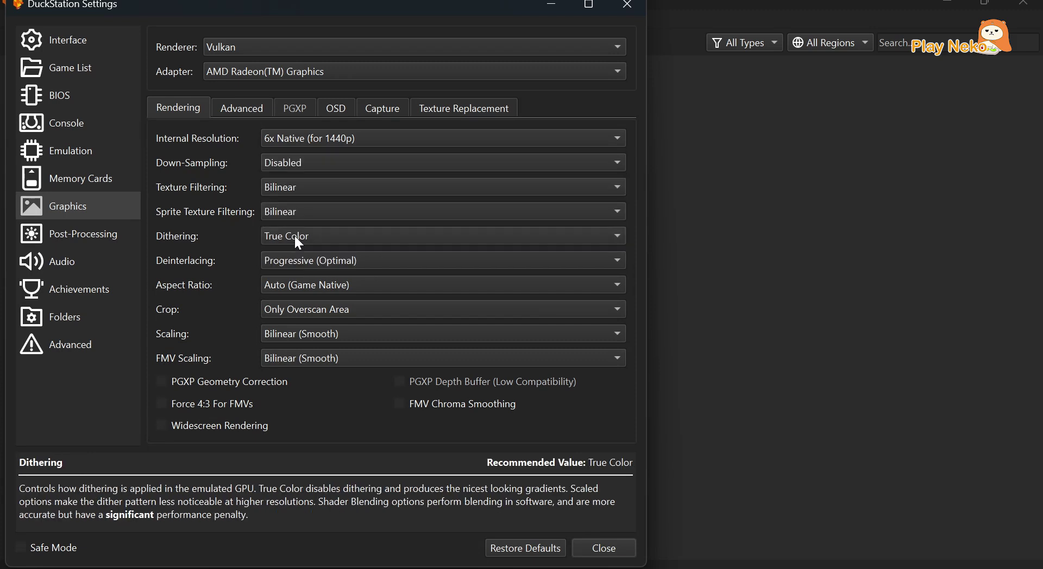
pyautogui.click(316, 258)
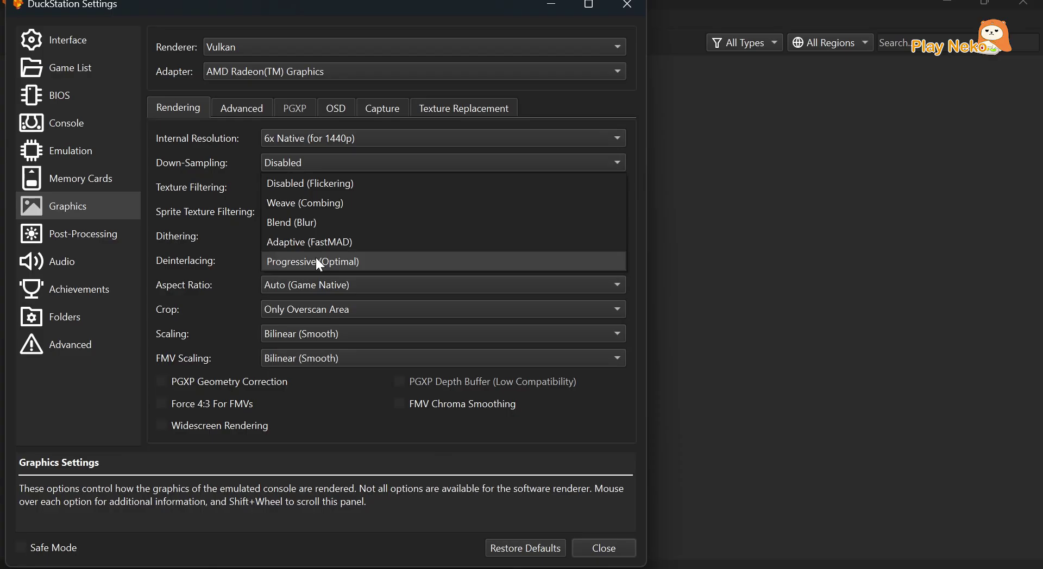
pyautogui.click(316, 259)
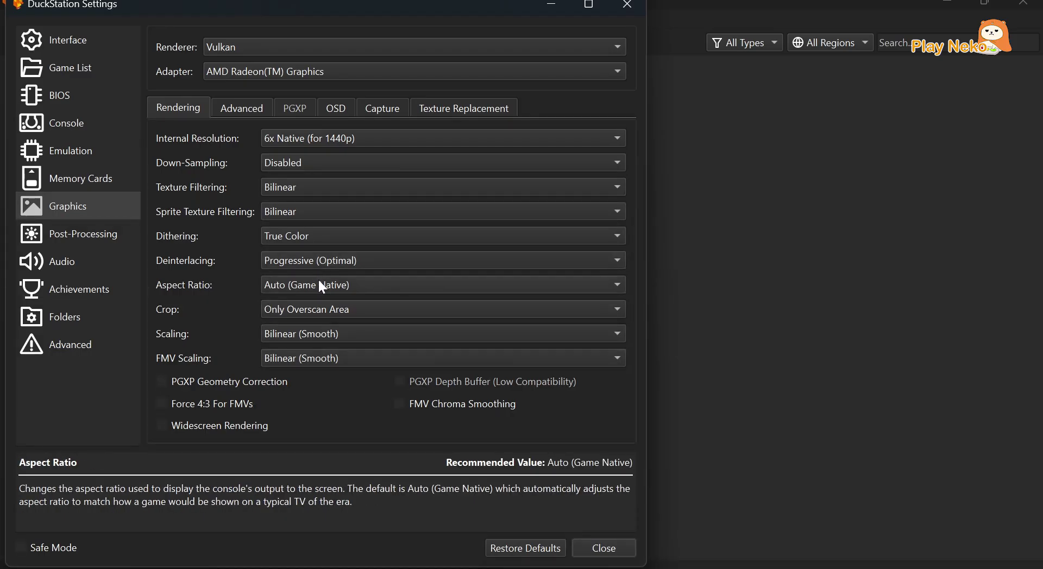
# - Set the aspect ratio to Stretch To Fill and choose Only Overscan Area for cropping
pyautogui.click(320, 284)
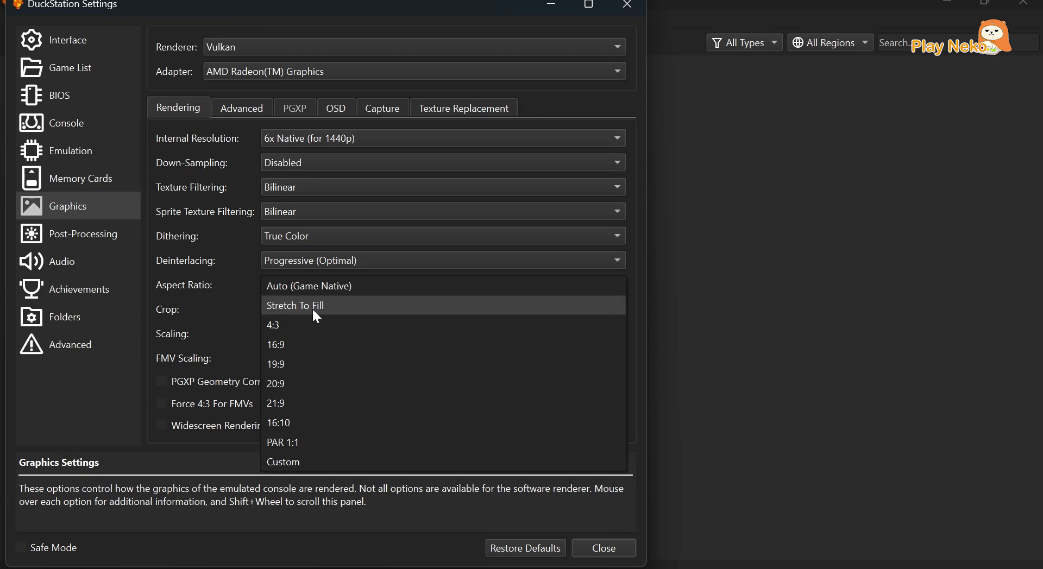
pyautogui.click(315, 307)
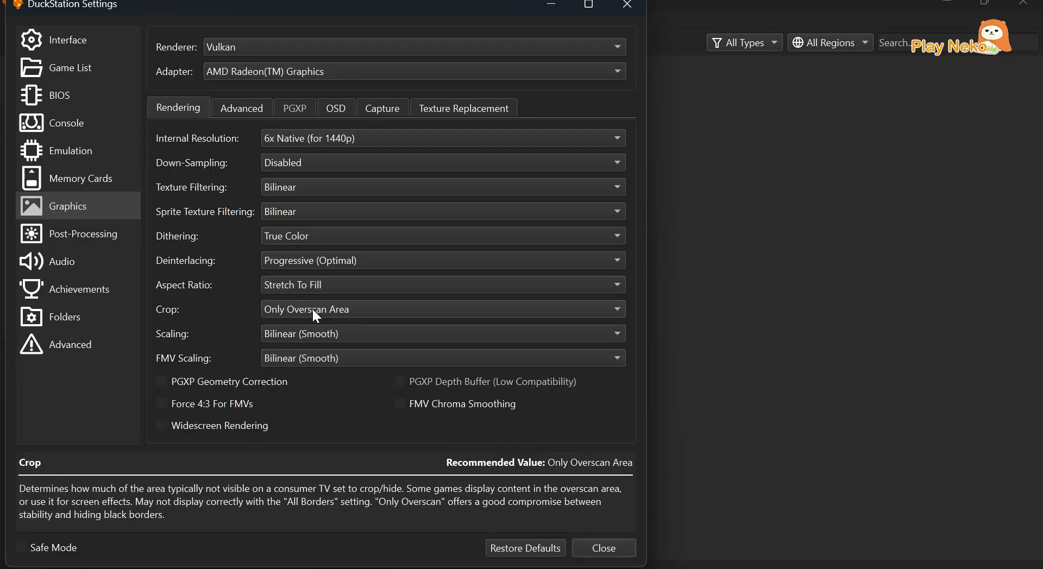
pyautogui.click(309, 309)
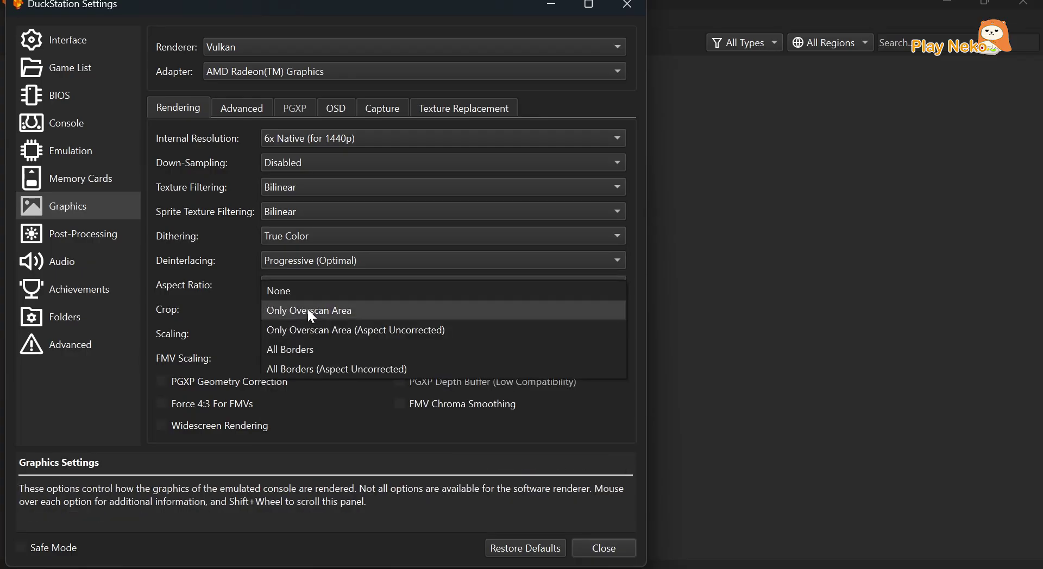
pyautogui.click(308, 311)
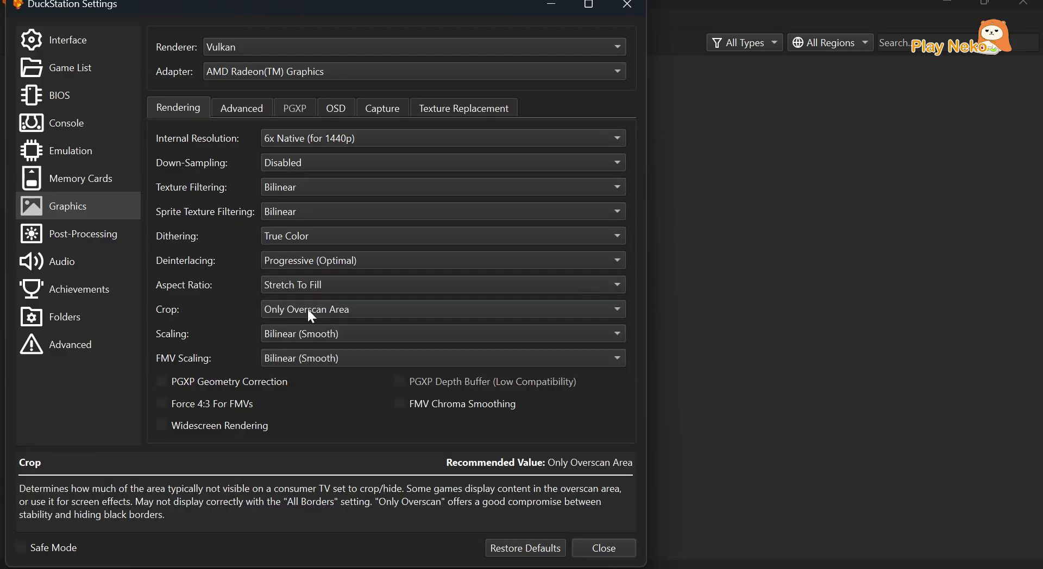
# - Choose Bilinear (Smooth) for scaling and FMV scaling, and enable PGXP Geometry Correction, Force 4:3 For FMVs, Widescreen Rendering and FMV Chroma Smoothing
pyautogui.click(308, 331)
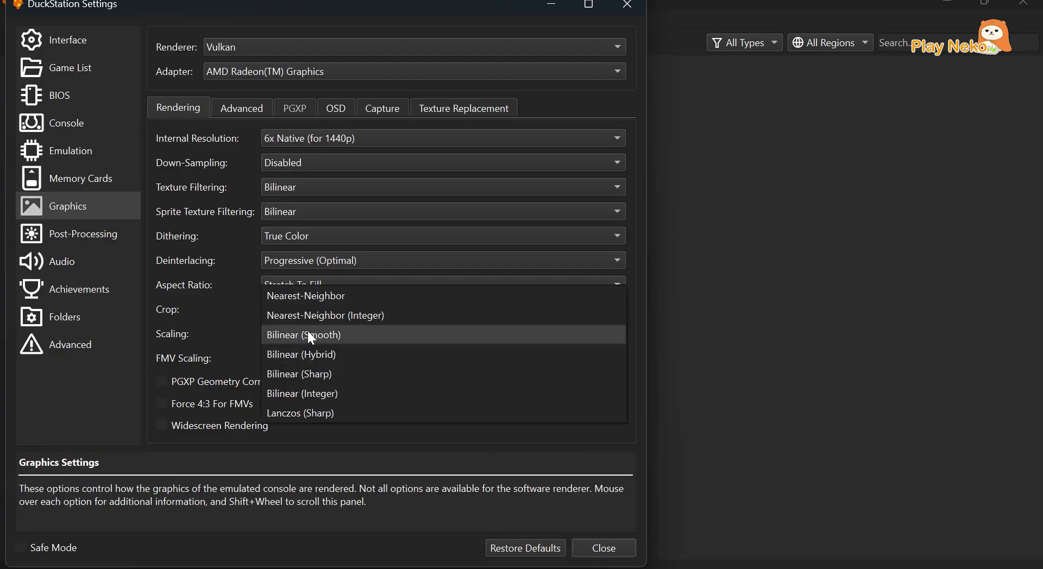
pyautogui.click(309, 333)
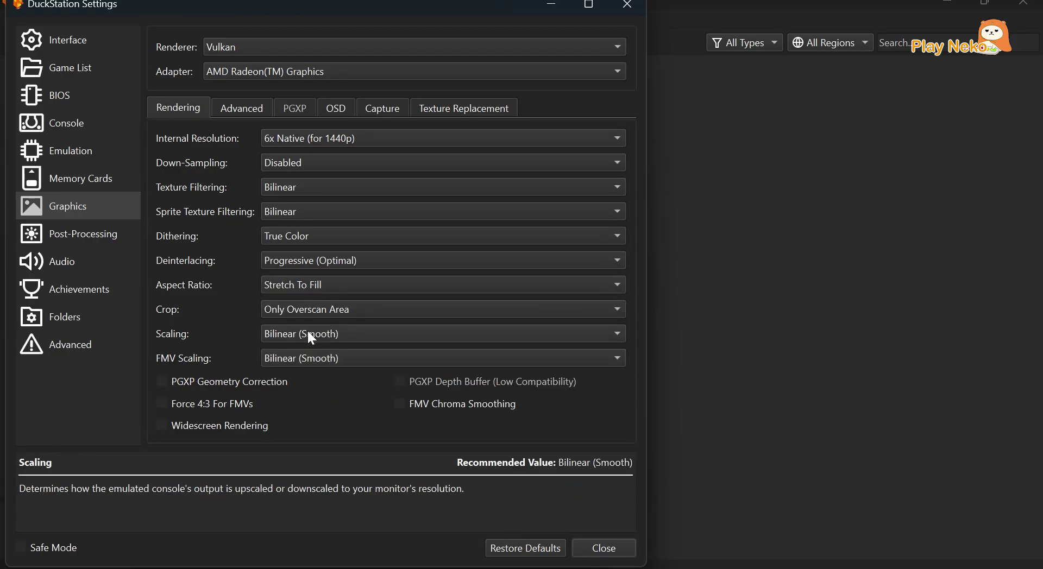
pyautogui.click(316, 357)
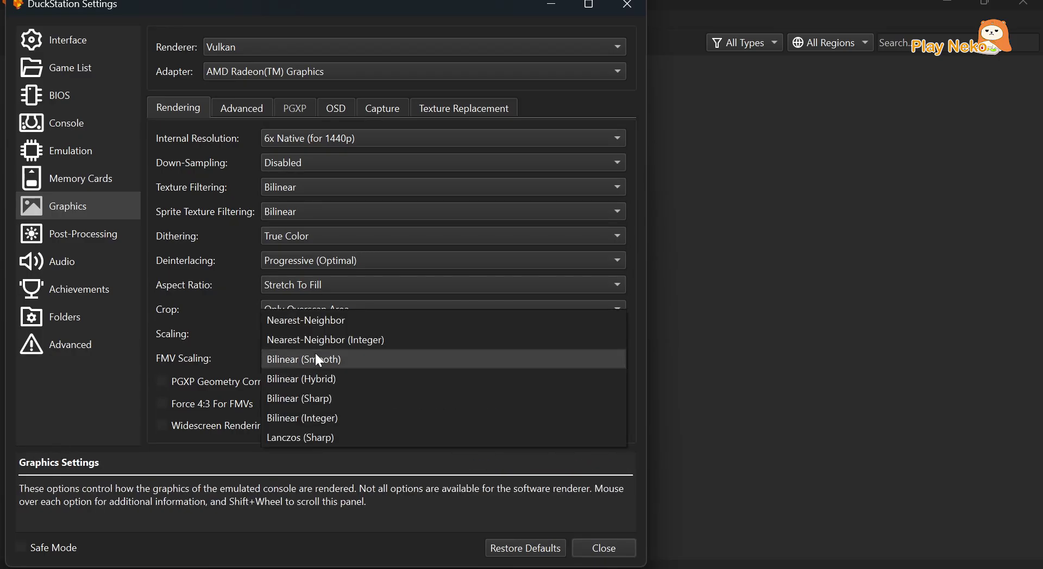
pyautogui.click(316, 354)
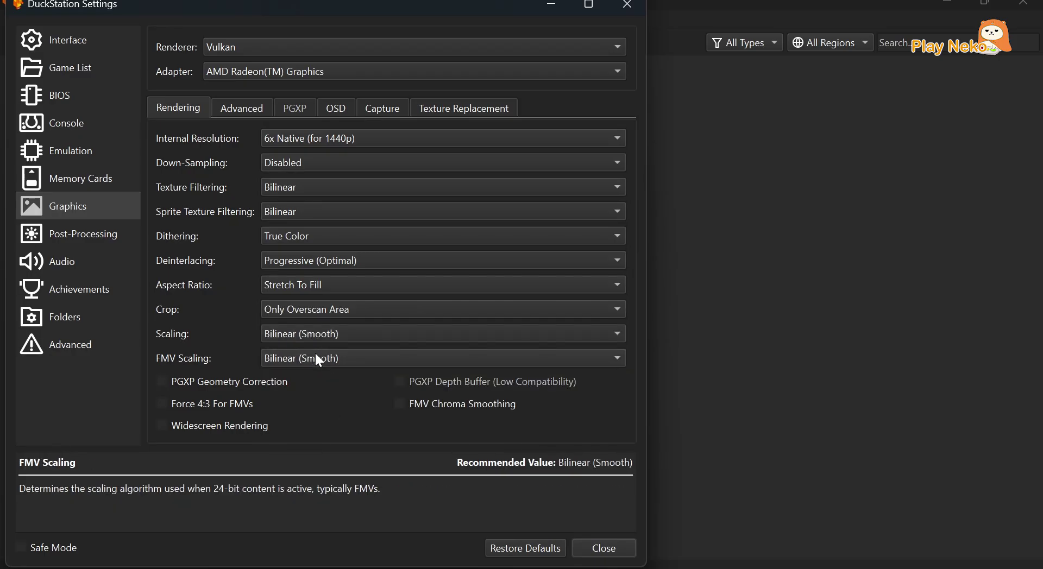
pyautogui.click(167, 387)
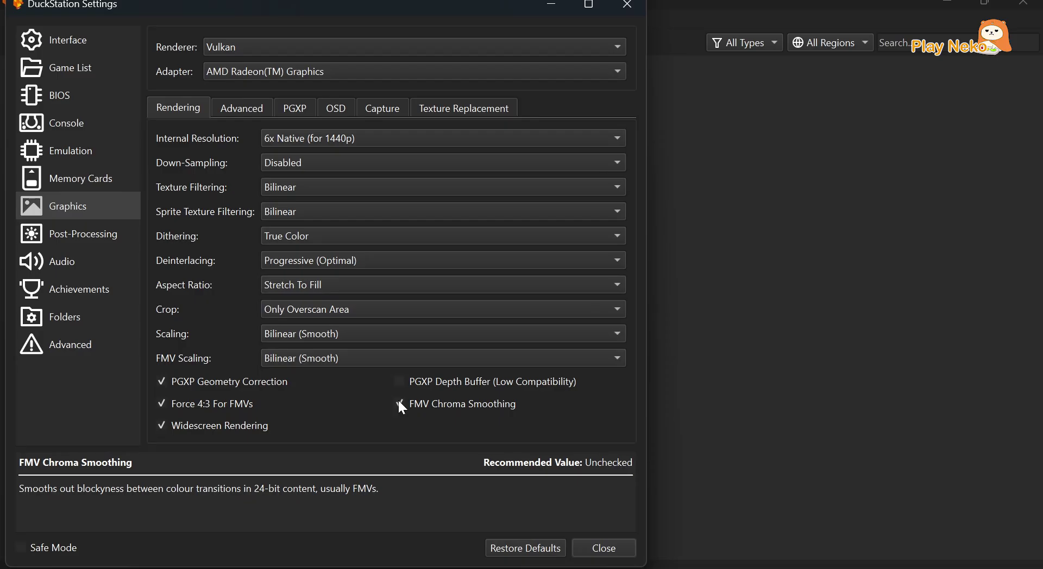
# - Set multi-sampling to 2x SSAA in the advanced graphics options and close the settings
pyautogui.click(237, 106)
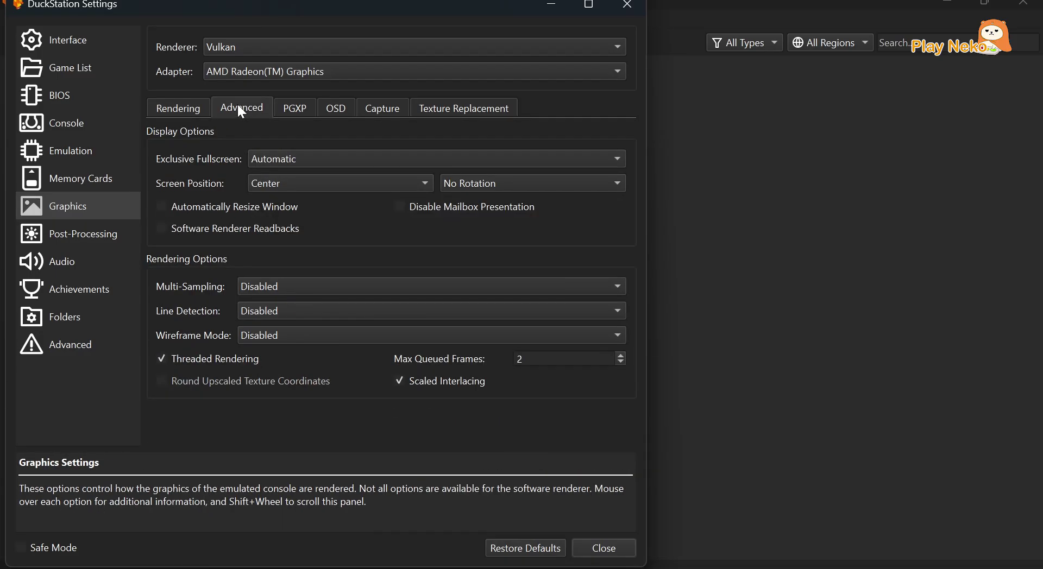
pyautogui.click(254, 282)
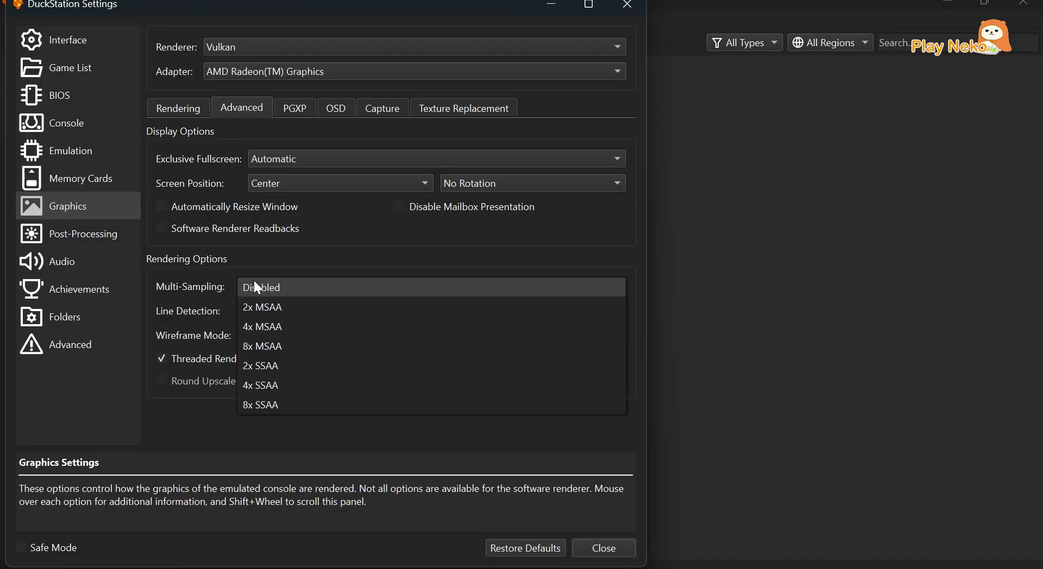
pyautogui.click(277, 367)
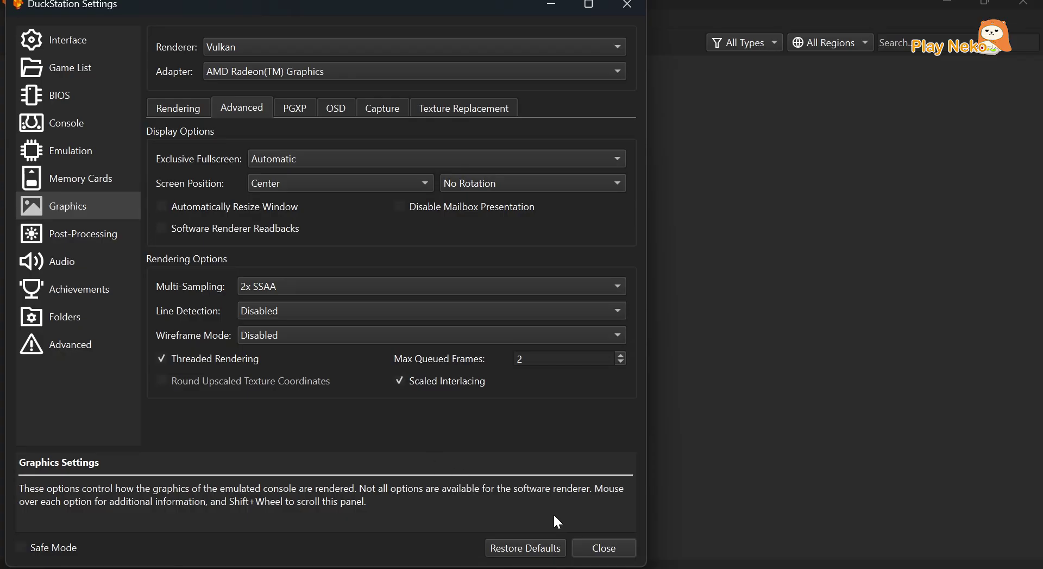
pyautogui.click(596, 543)
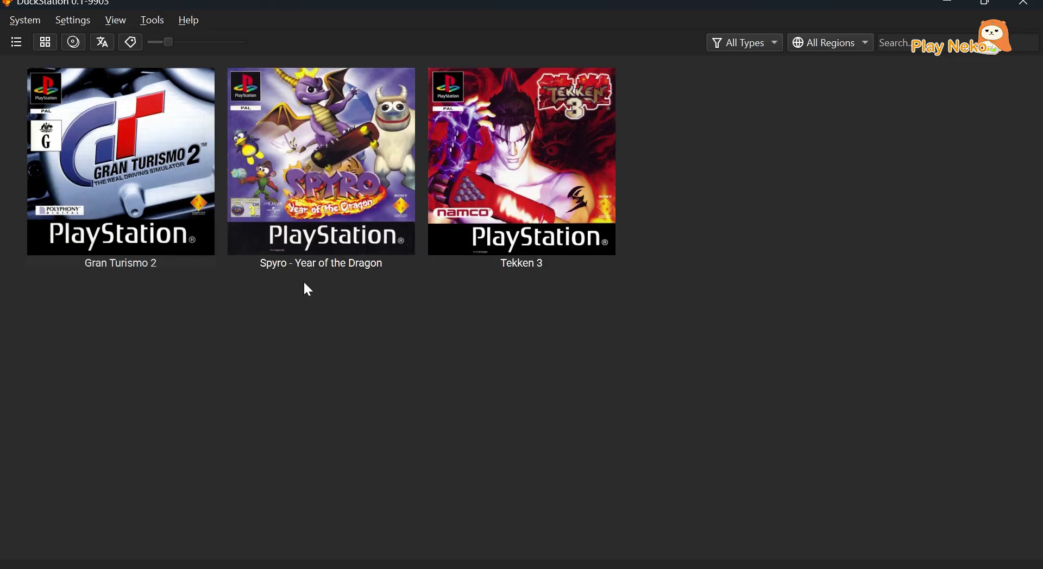
# - Automatically map the analog controller on Controller Port 1 to the keyboard and close the controller settings
pyautogui.click(70, 28)
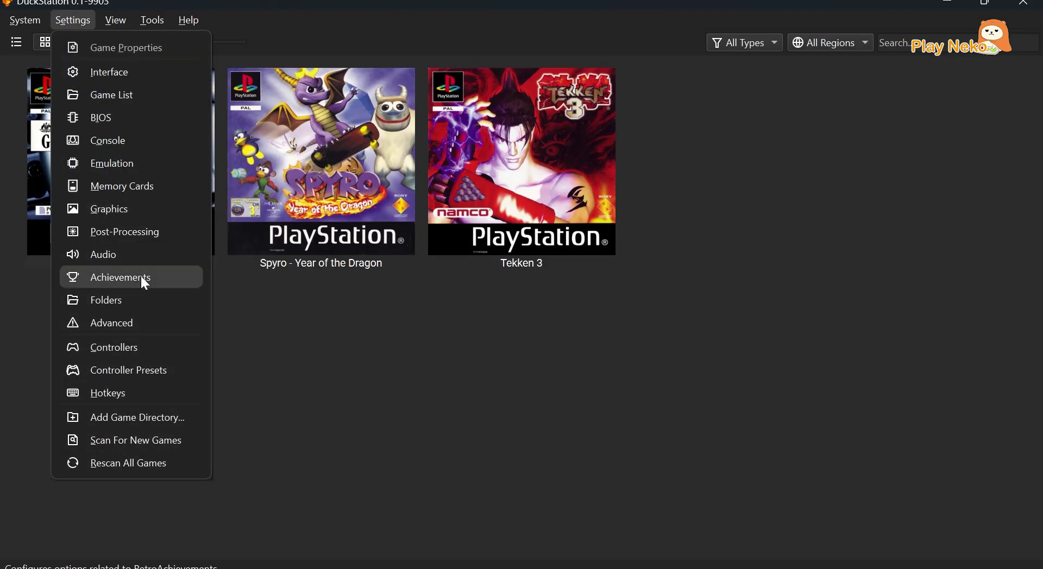
pyautogui.click(161, 346)
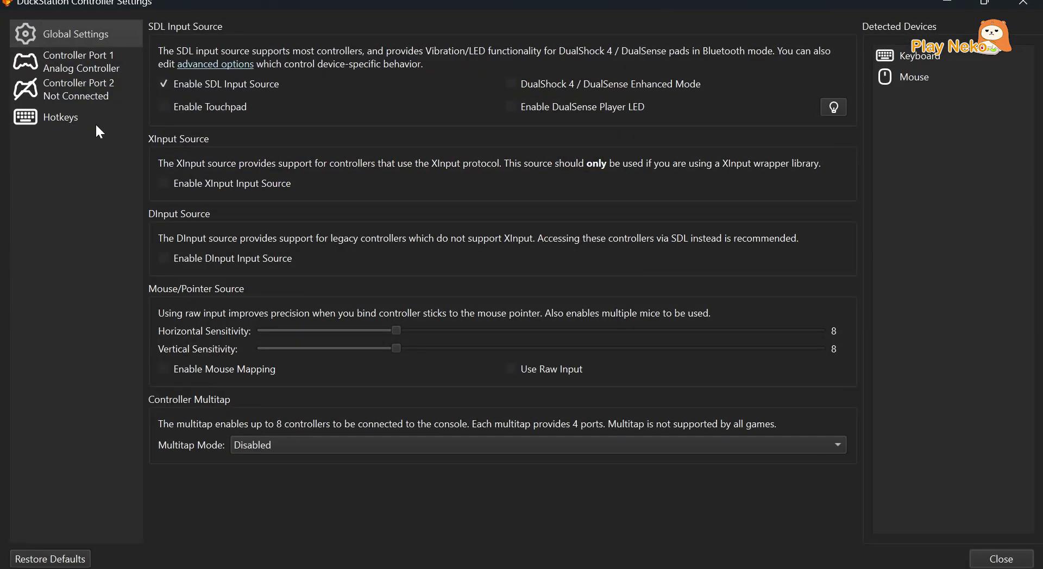
pyautogui.click(78, 65)
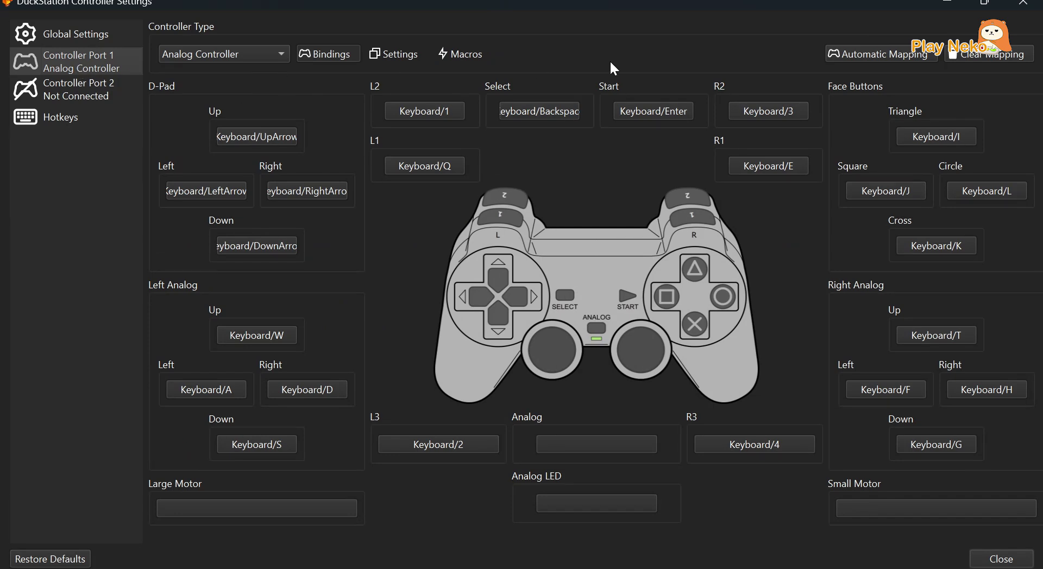
pyautogui.click(839, 58)
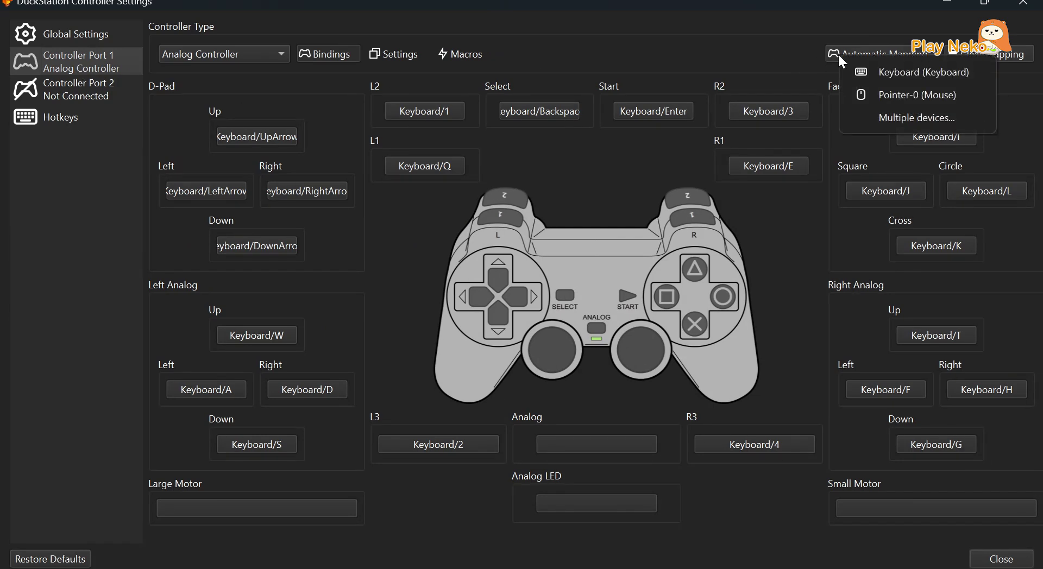
pyautogui.click(870, 76)
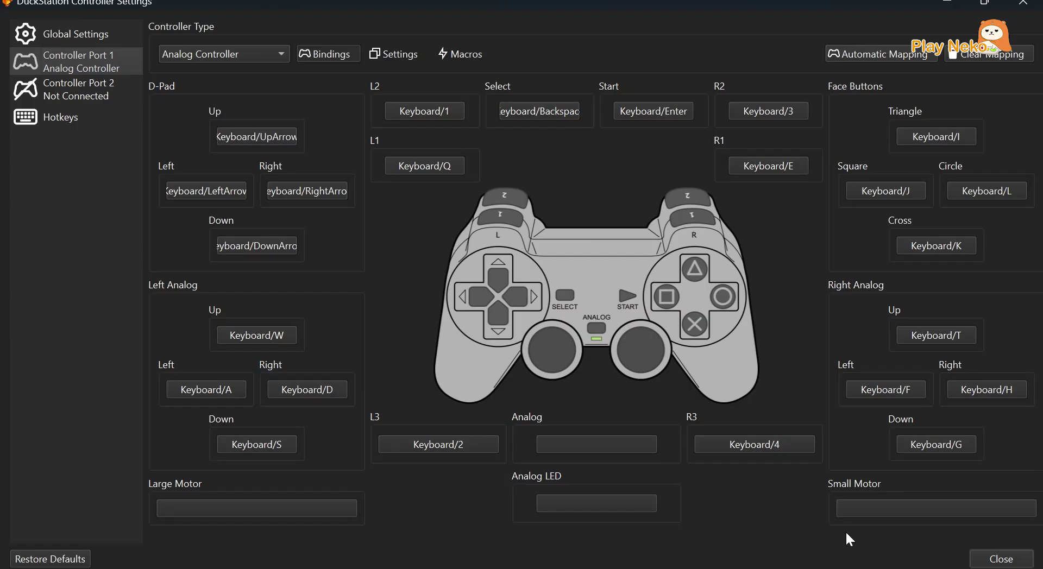
pyautogui.click(991, 560)
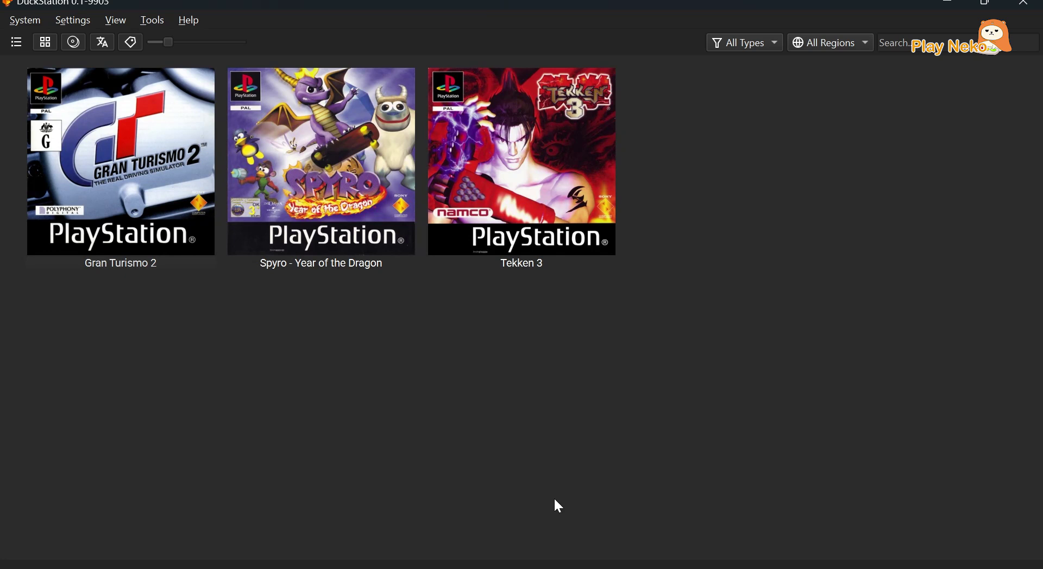
# - Try to launch Spyro - Year of the Dragon from the game list
pyautogui.press('Right')
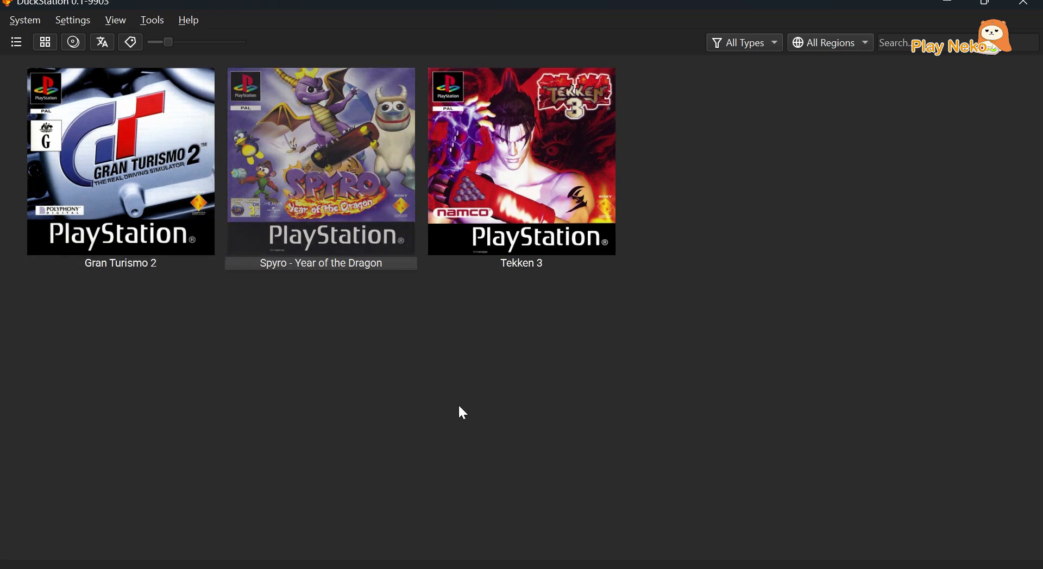
pyautogui.doubleClick(315, 215)
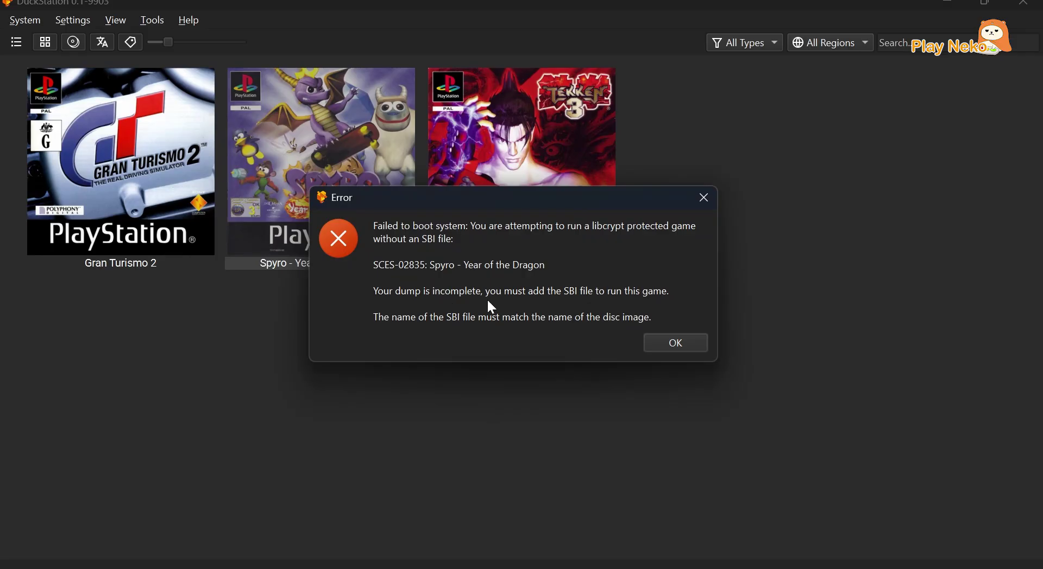
pyautogui.click(672, 345)
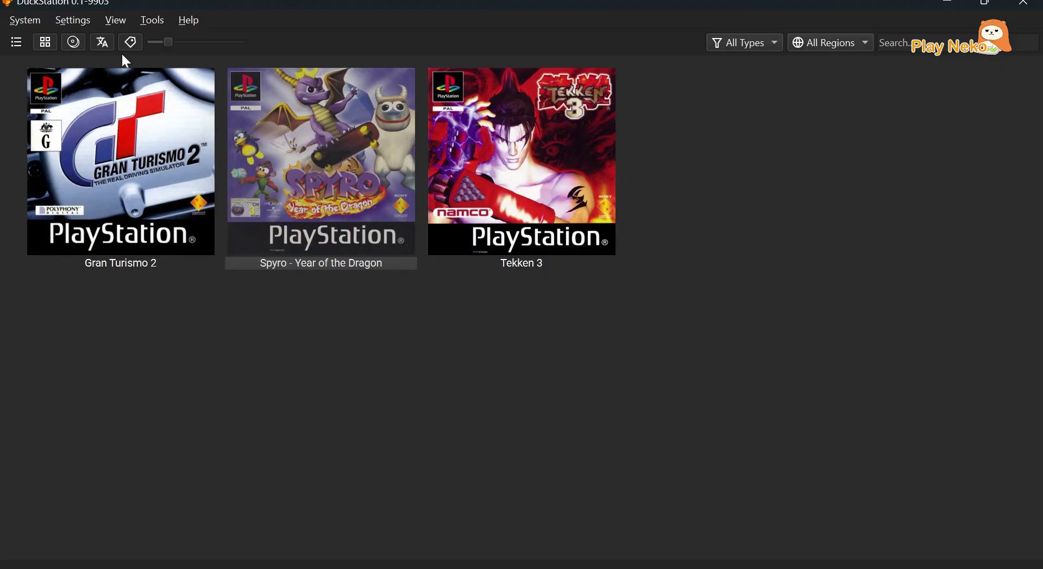
# - Enable Allow Booting Without SBI File in the advanced settings' tweaks and close the settings
pyautogui.click(82, 23)
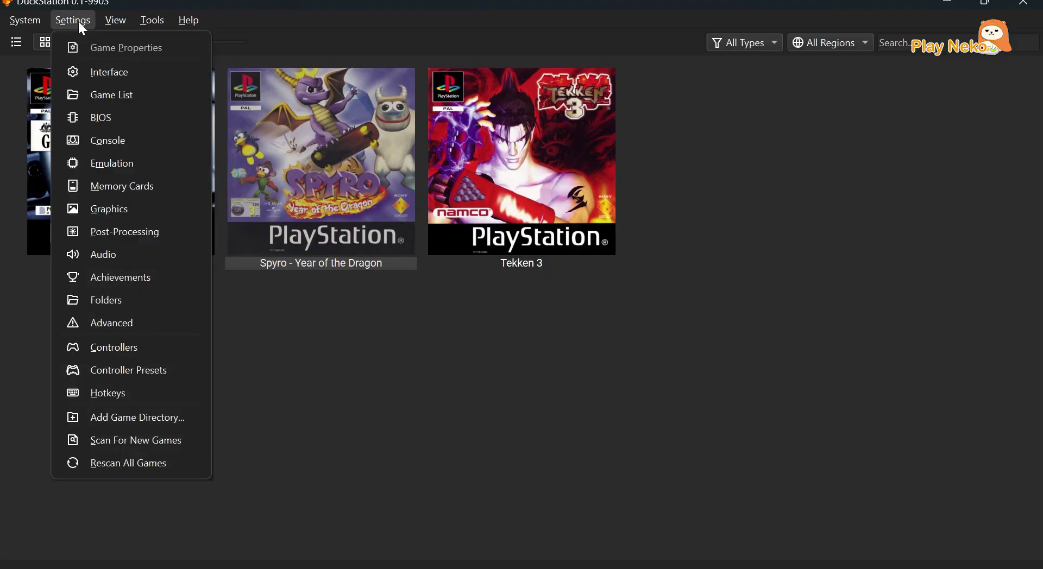
pyautogui.click(140, 325)
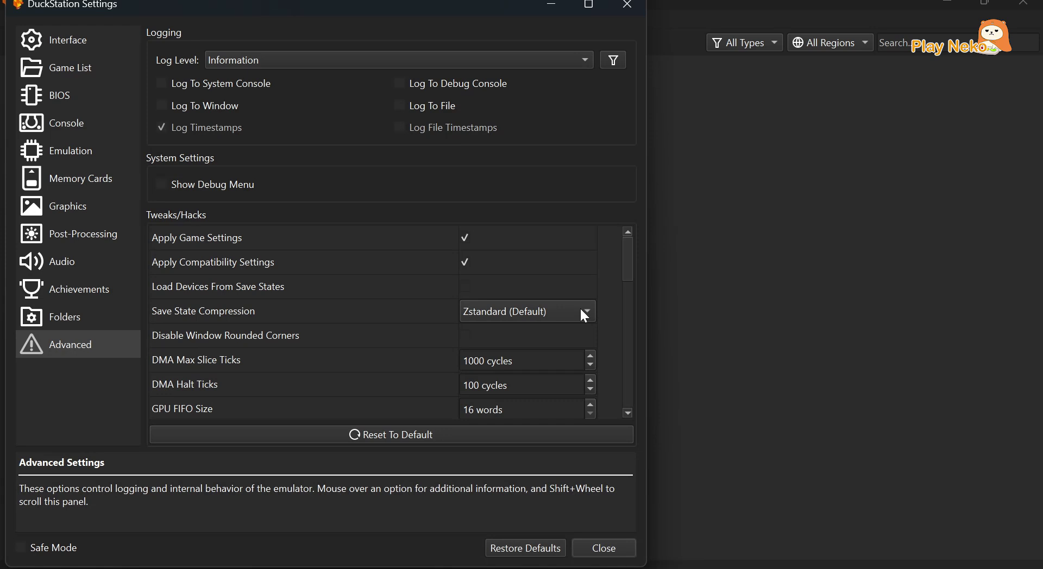
pyautogui.moveTo(627, 272); pyautogui.dragTo(640, 354)
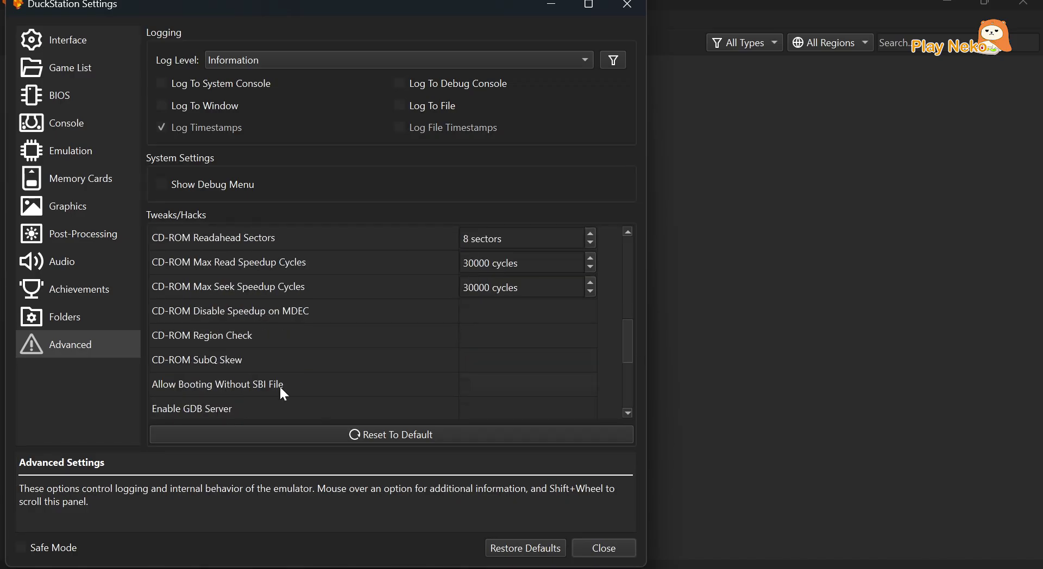
pyautogui.click(464, 385)
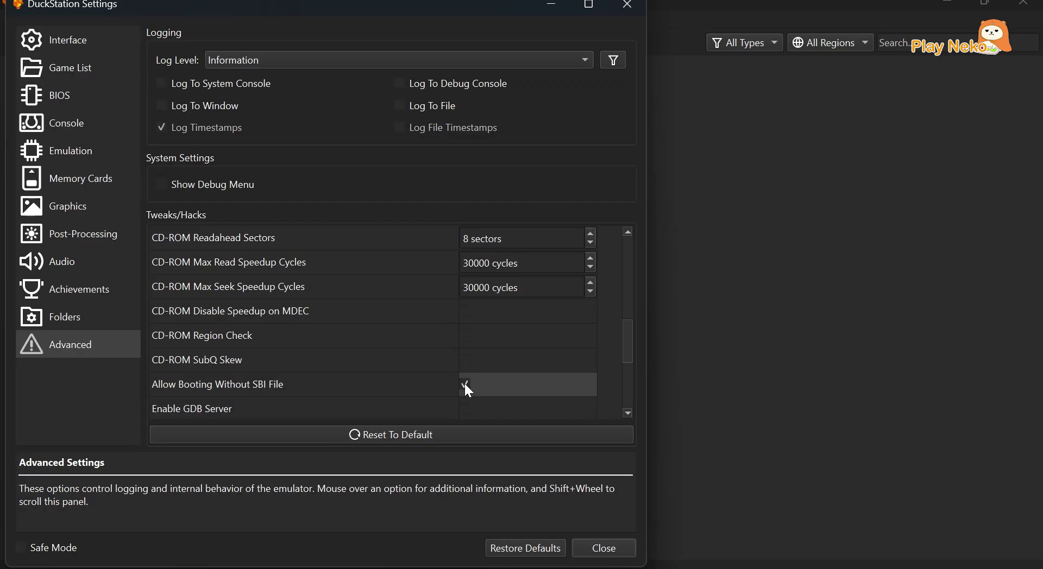
pyautogui.click(601, 549)
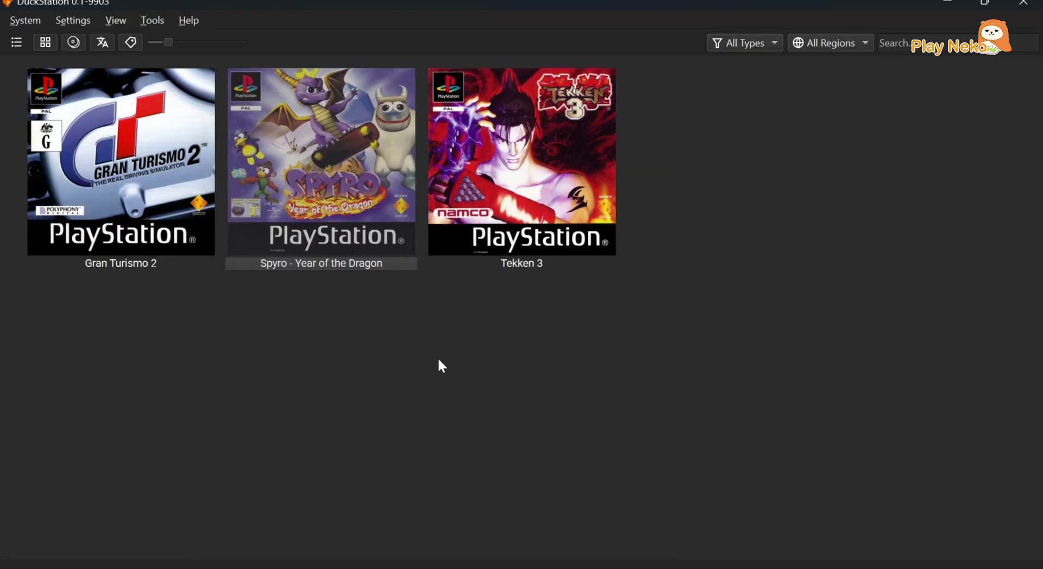
# - Launch Spyro - Year of the Dragon and agree to continue without an SBI file
pyautogui.doubleClick(342, 221)
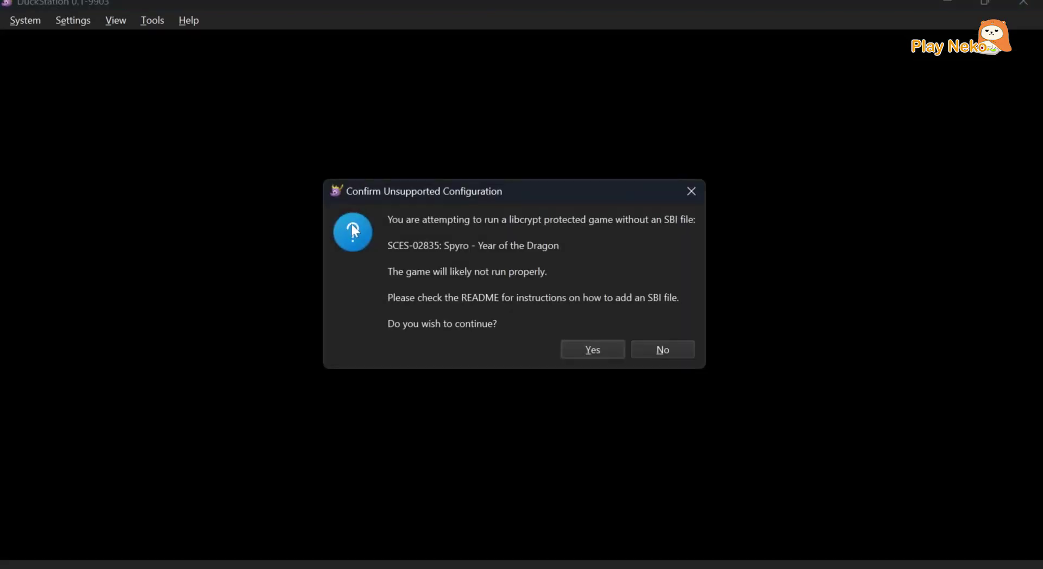
pyautogui.click(582, 348)
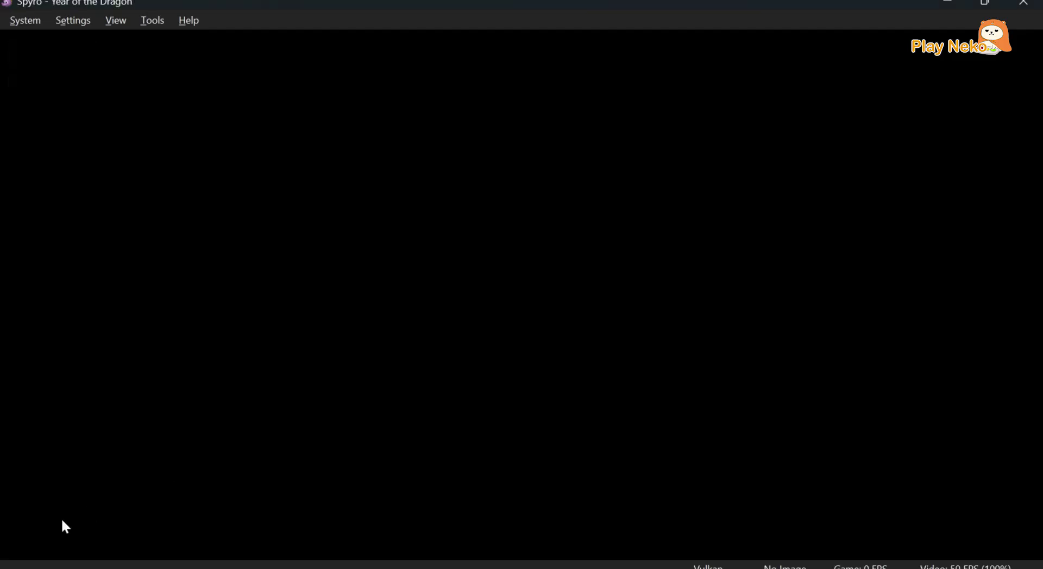